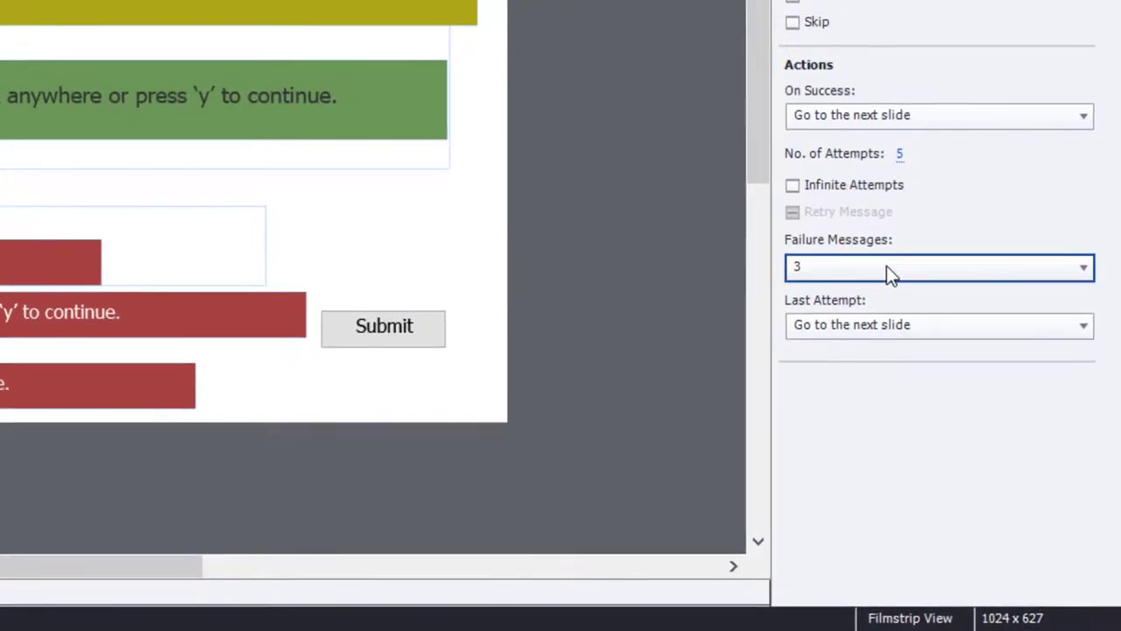
- Set the question's Failure Messages option to None, removing the red incorrect captions
left_click(972, 399)
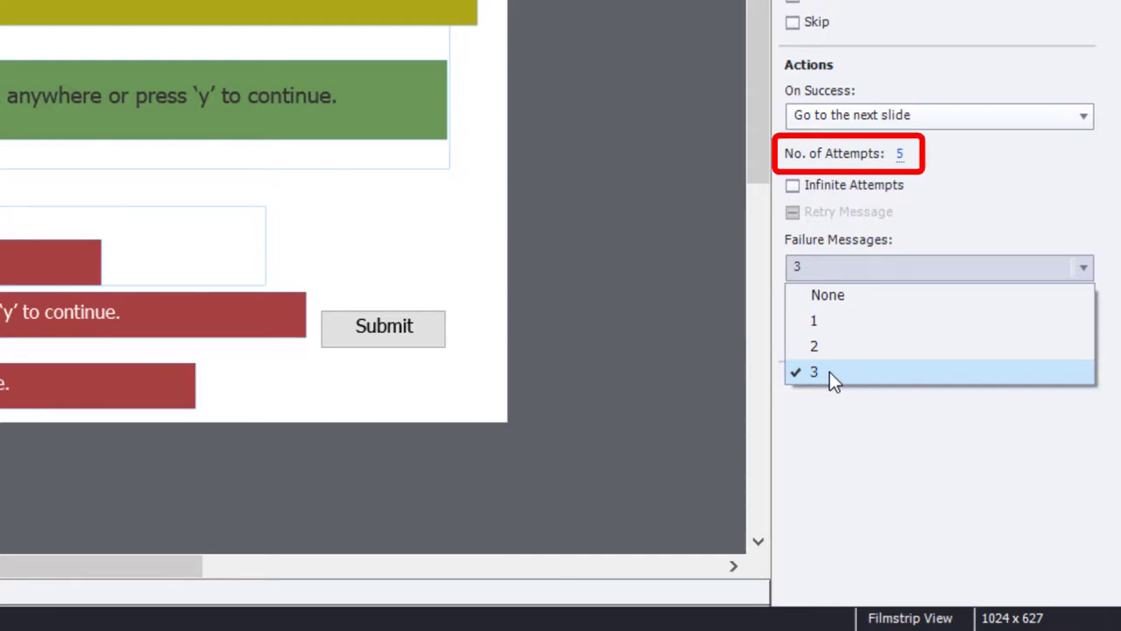
left_click(905, 492)
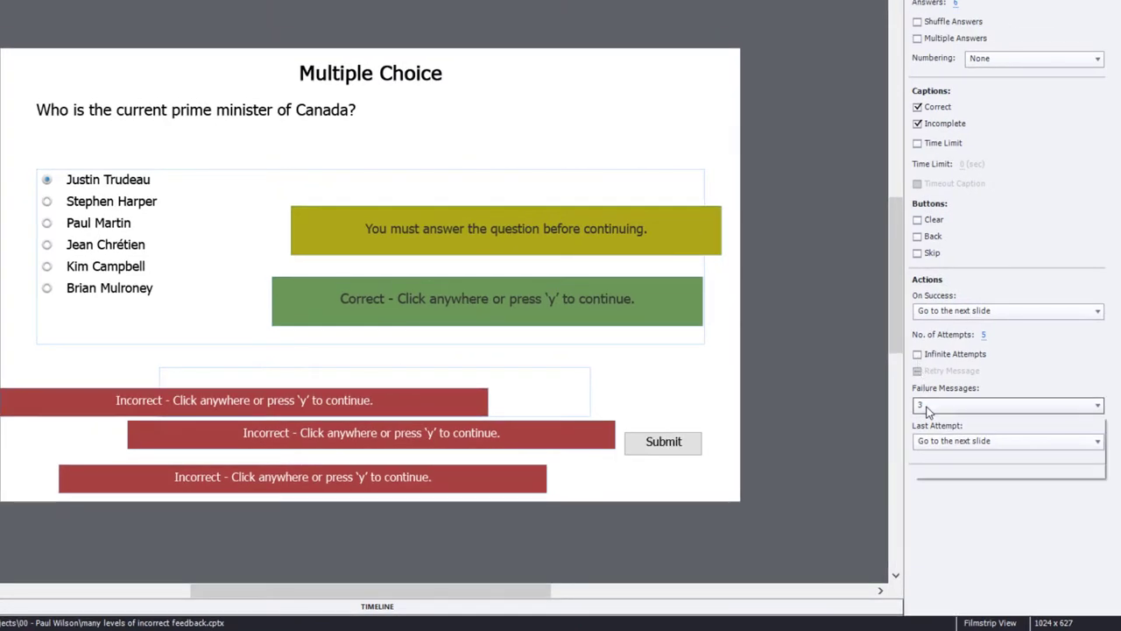
left_click(955, 406)
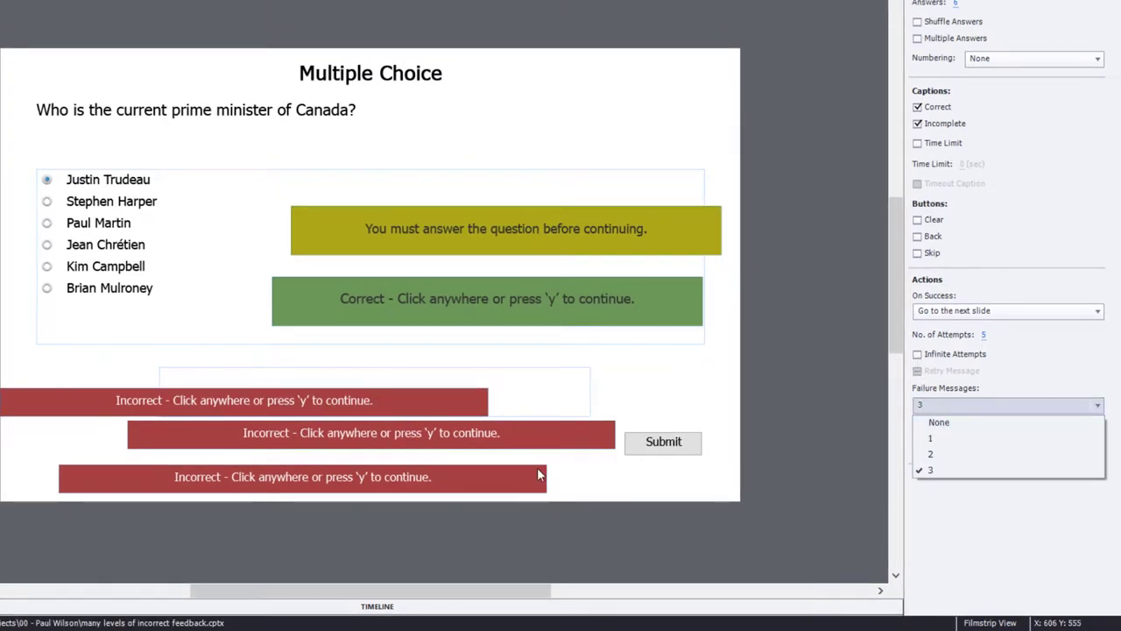
left_click(948, 421)
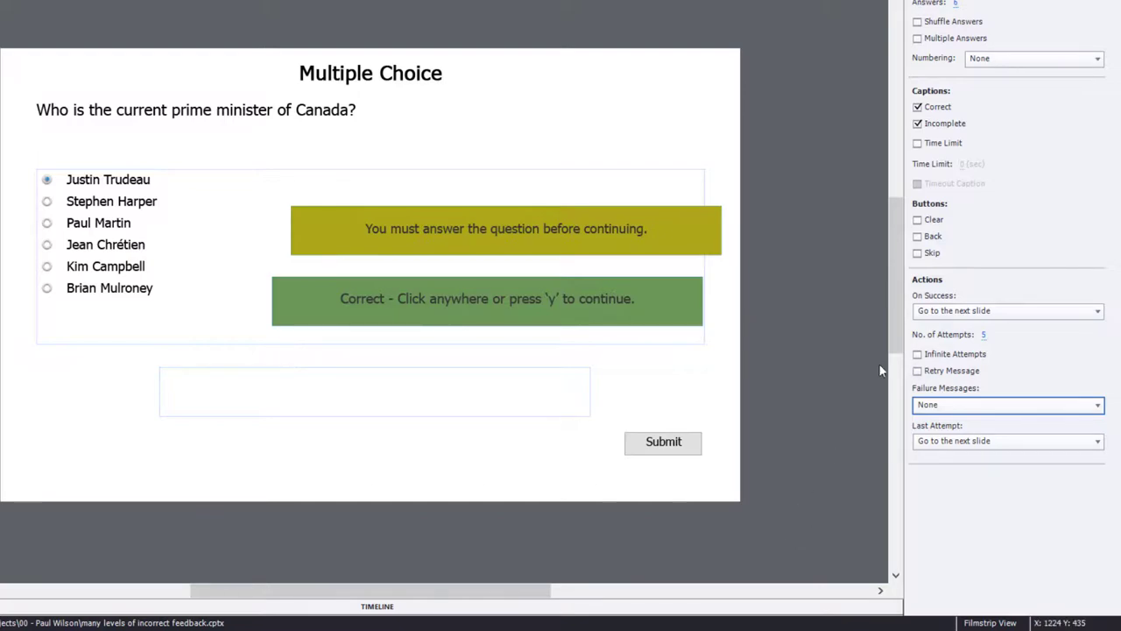
left_click(493, 390)
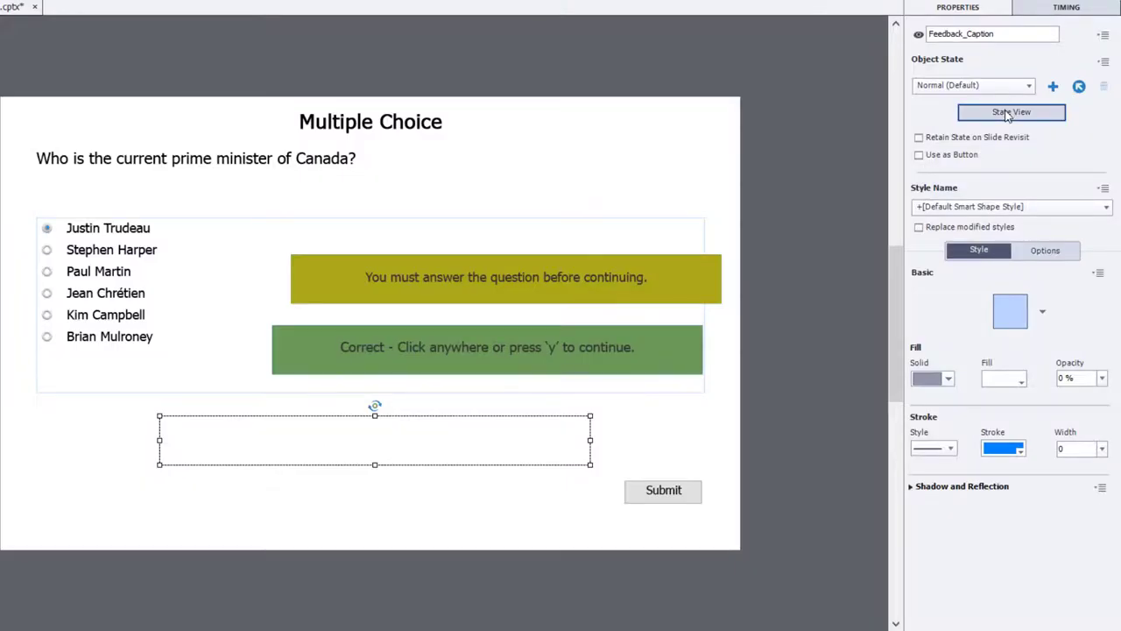
left_click(1008, 114)
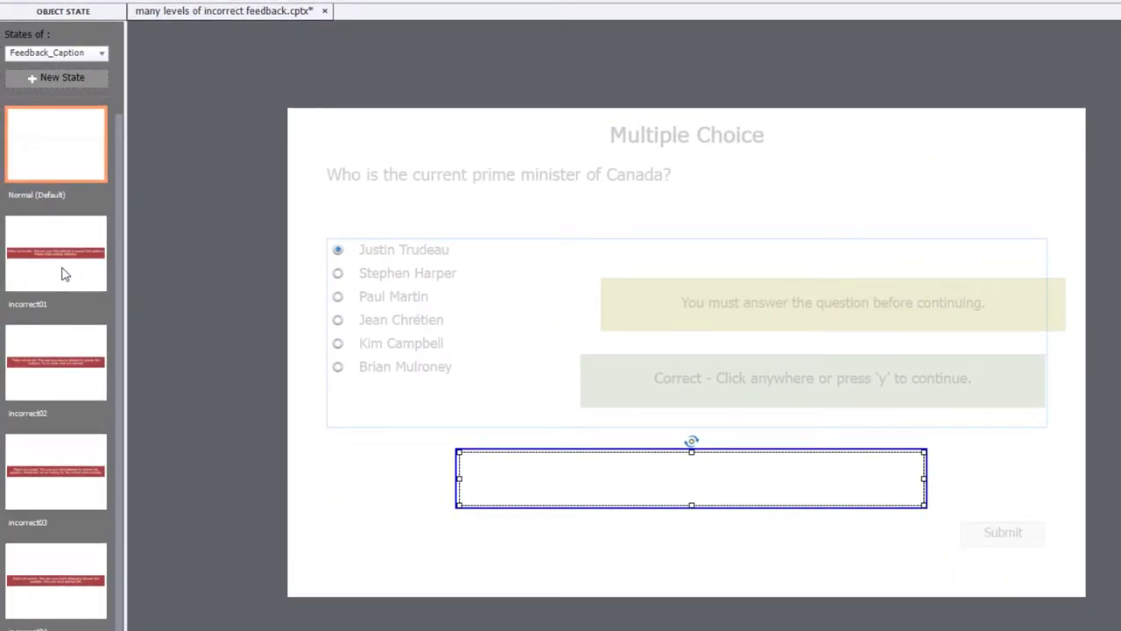
left_click(64, 274)
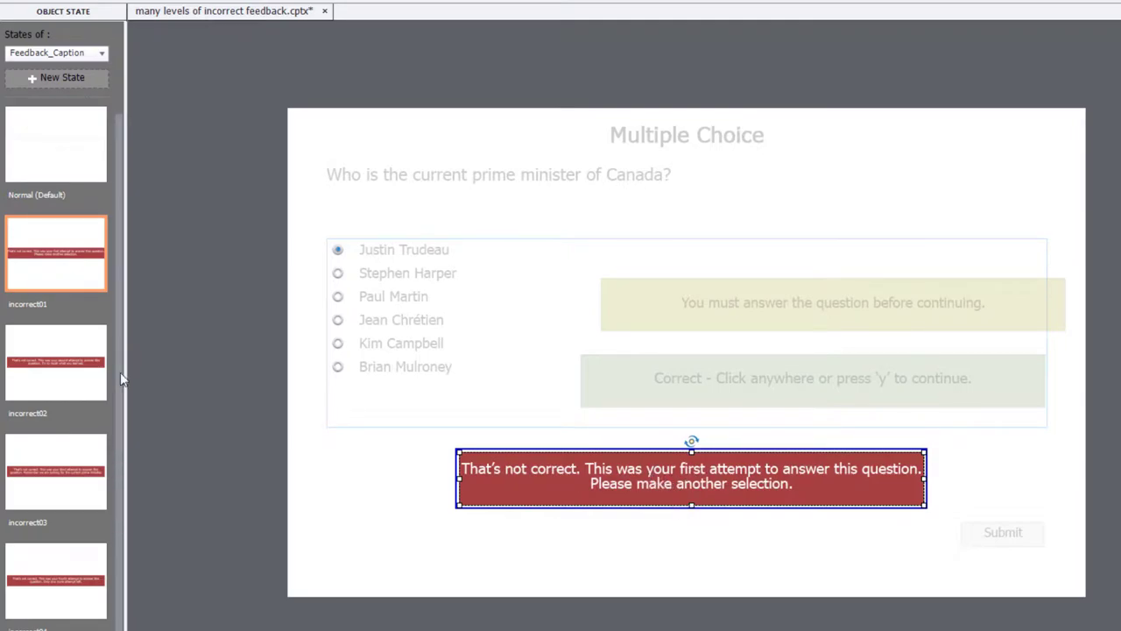
left_click(53, 387)
left_click(55, 473)
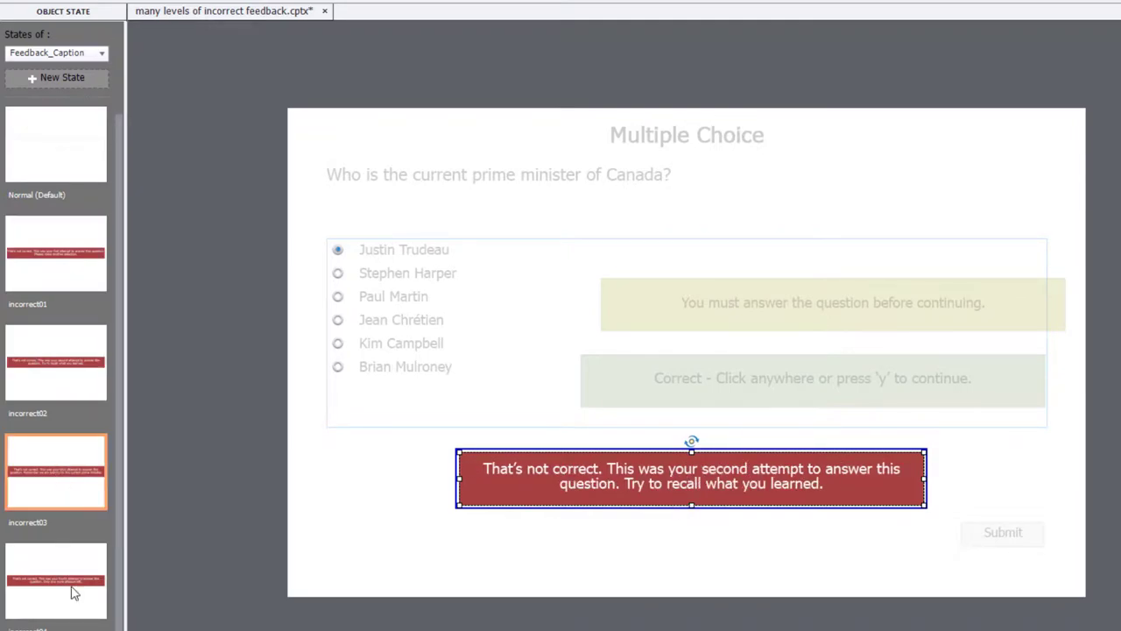
left_click(57, 626)
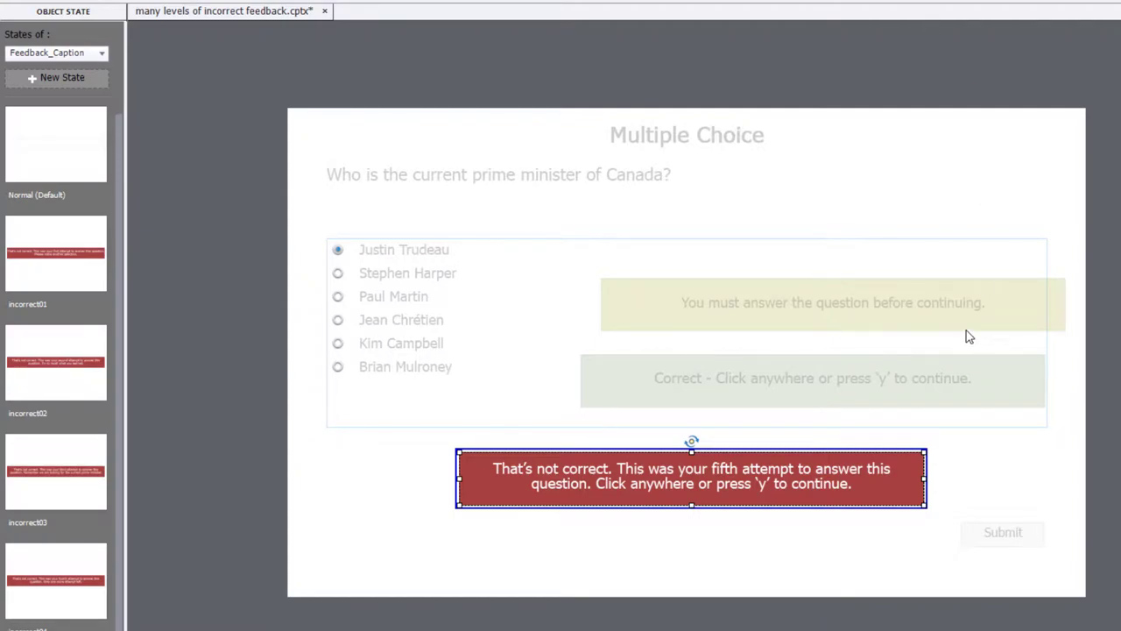
key("Escape")
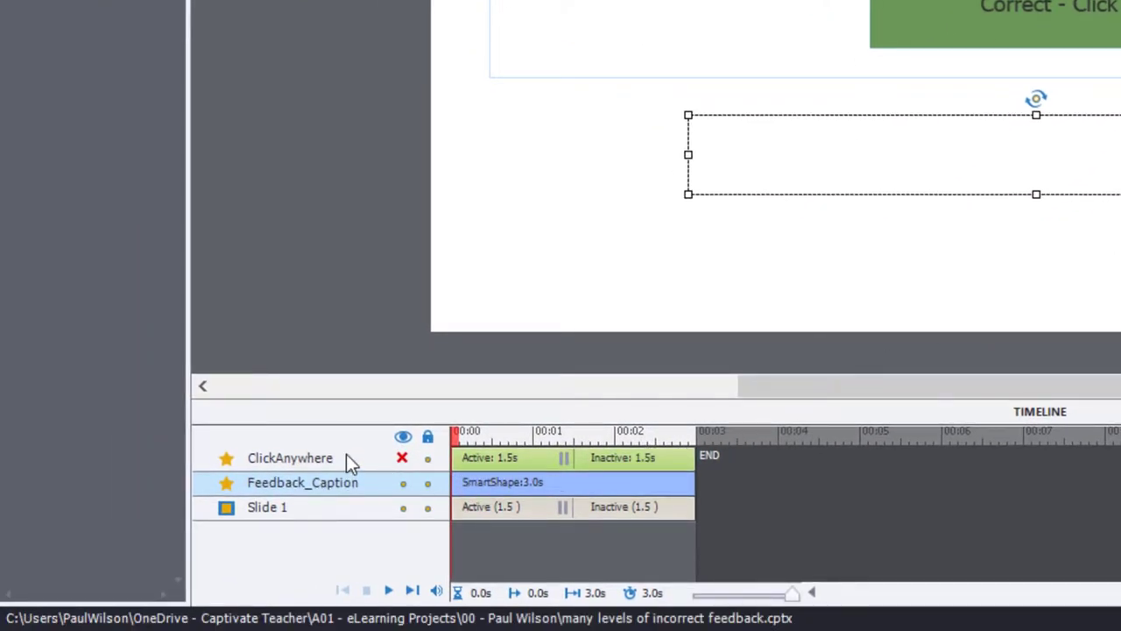
- Deselect the caption and show ClickAnywhere's Actions settings: go to next slide, shortcut Y
key("Escape")
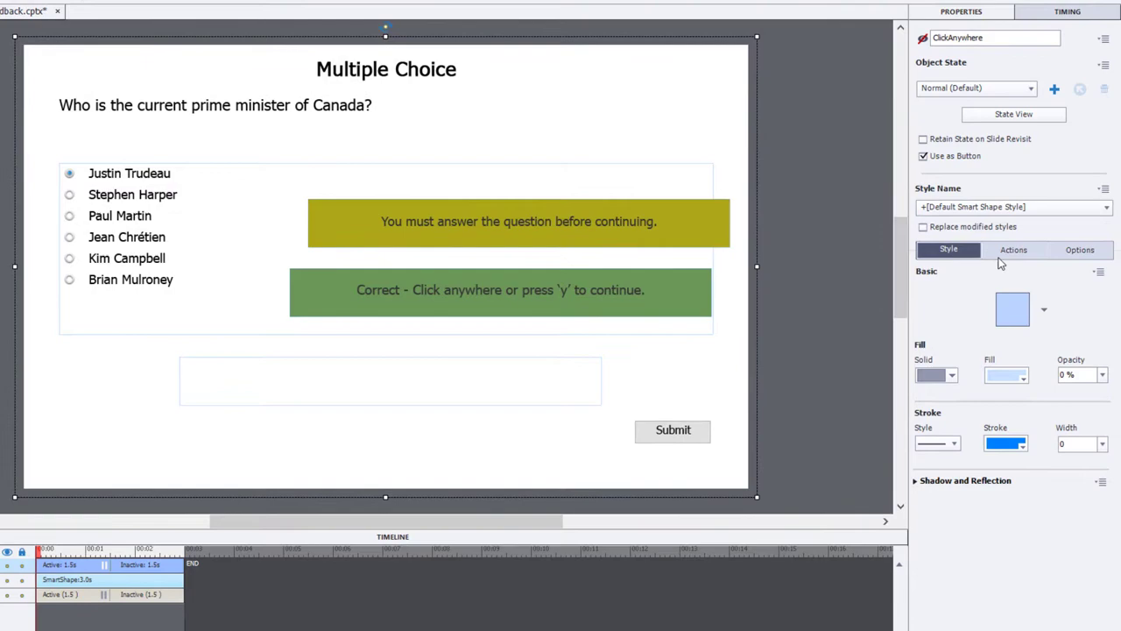
left_click(1016, 251)
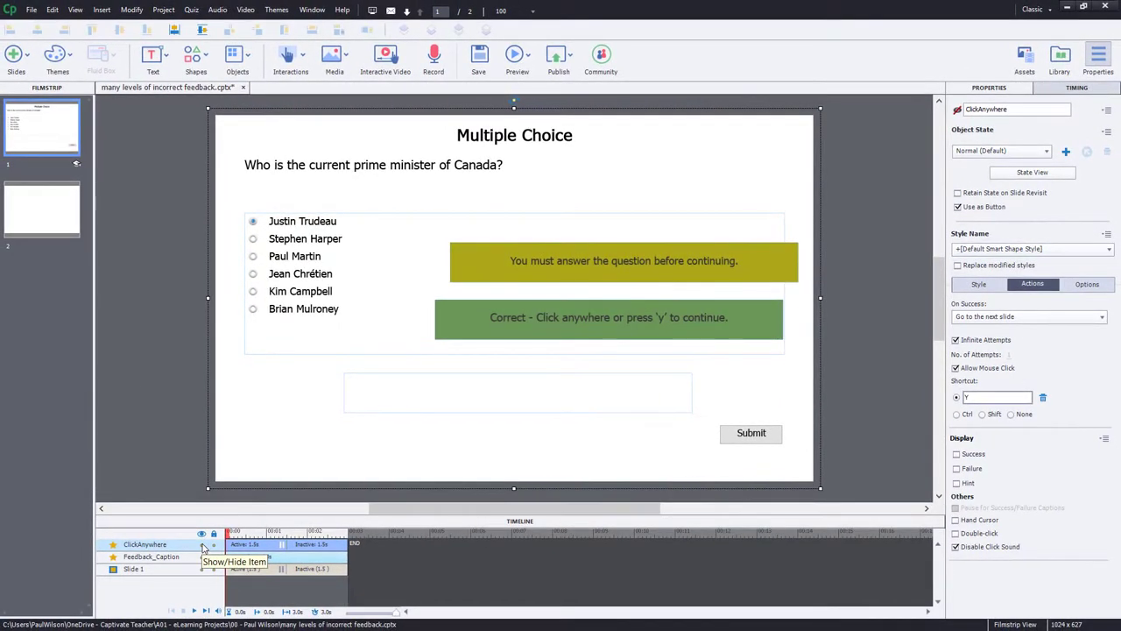
- Hide ClickAnywhere and center-align the green and yellow captions onto the Feedback_Caption box
left_click(117, 554)
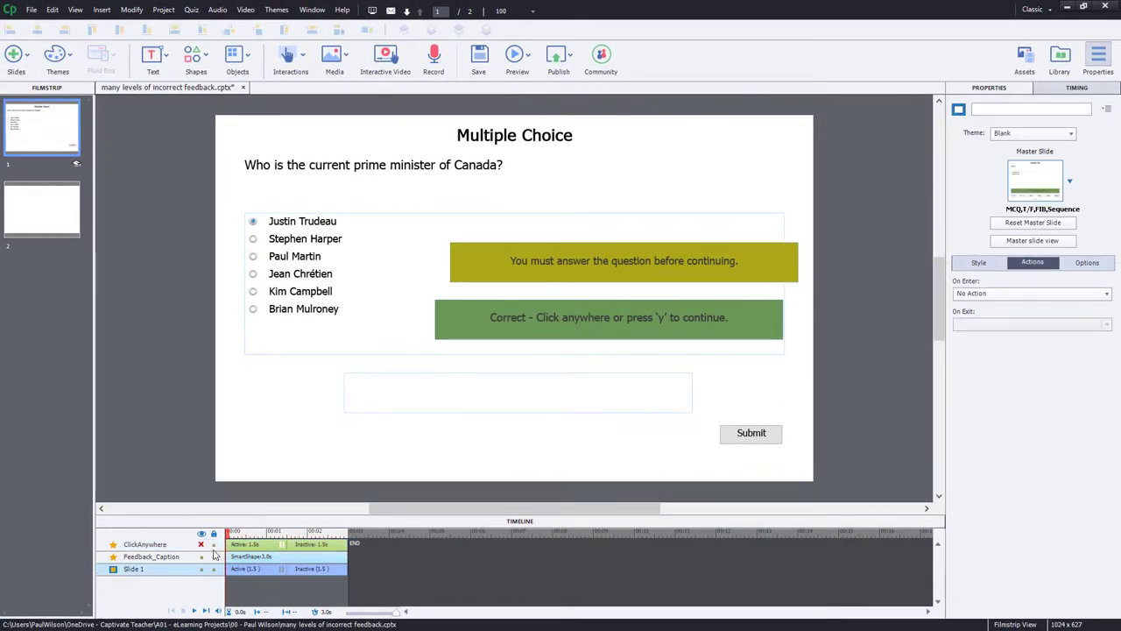
left_click(481, 383)
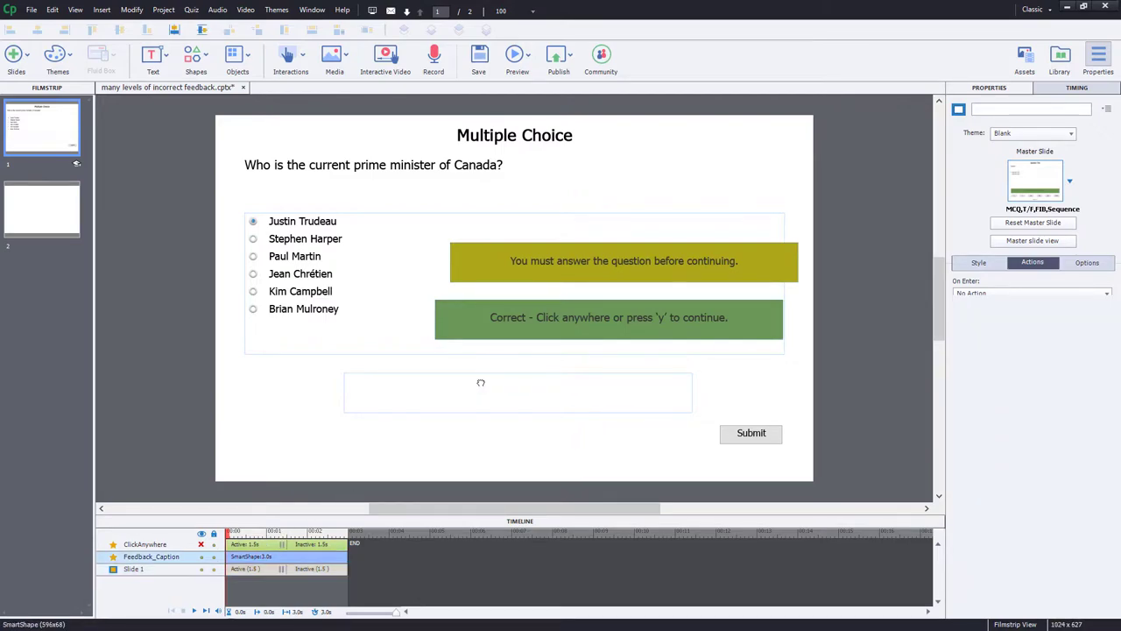
left_click(592, 324, "shift")
left_click(650, 270, "shift")
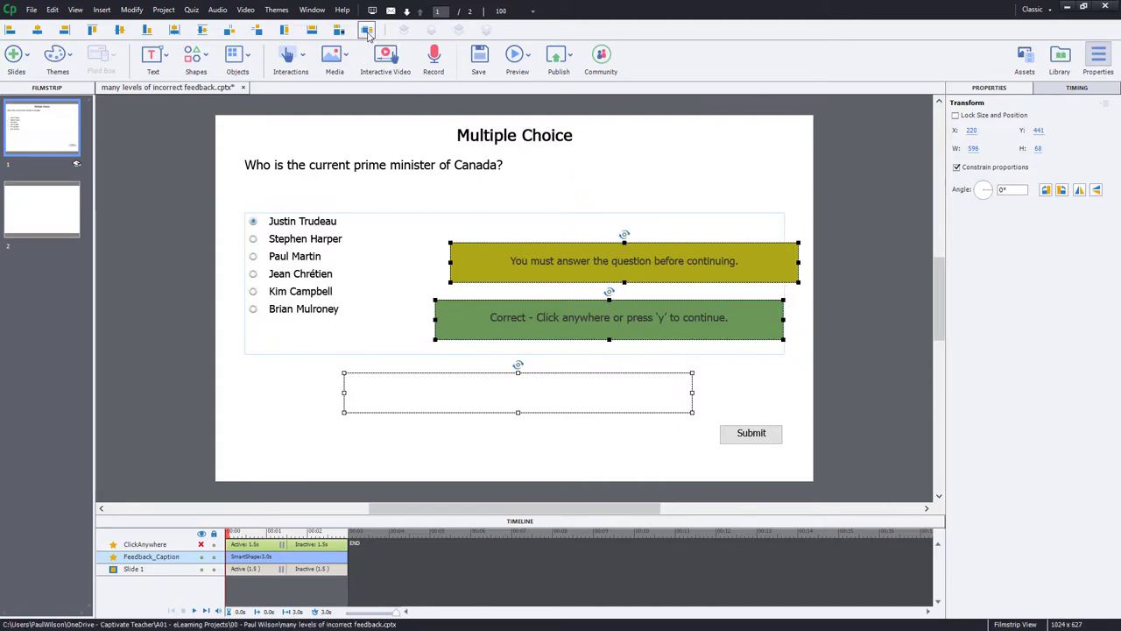
left_click(368, 33)
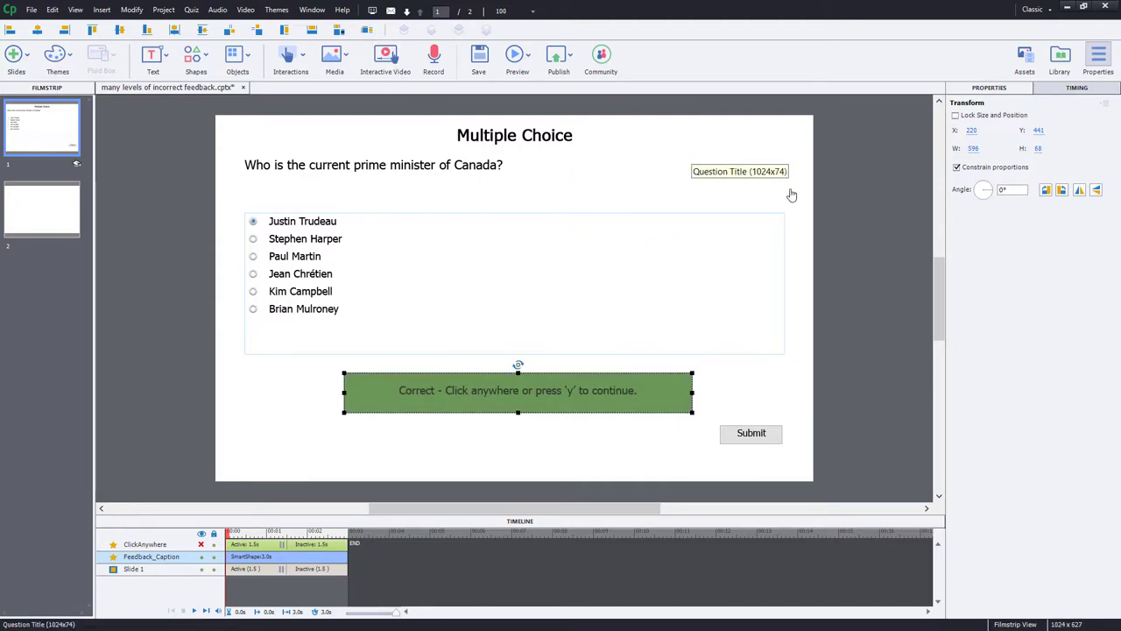
left_click(880, 263)
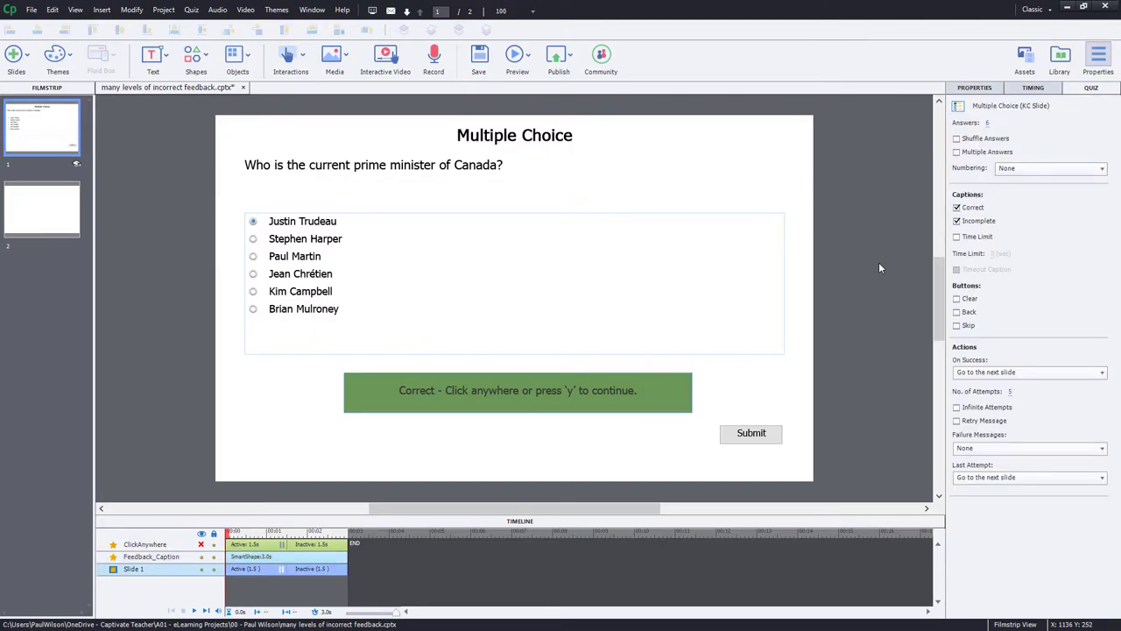
- Create the user variable _CurrentTries with value 1
left_click(163, 11)
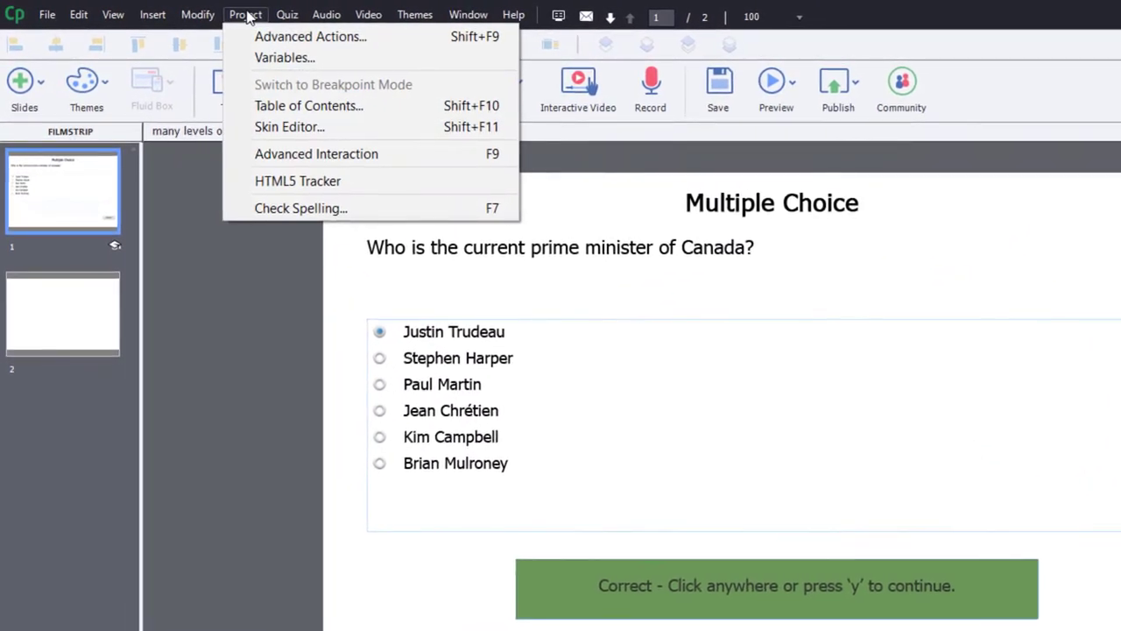
left_click(315, 56)
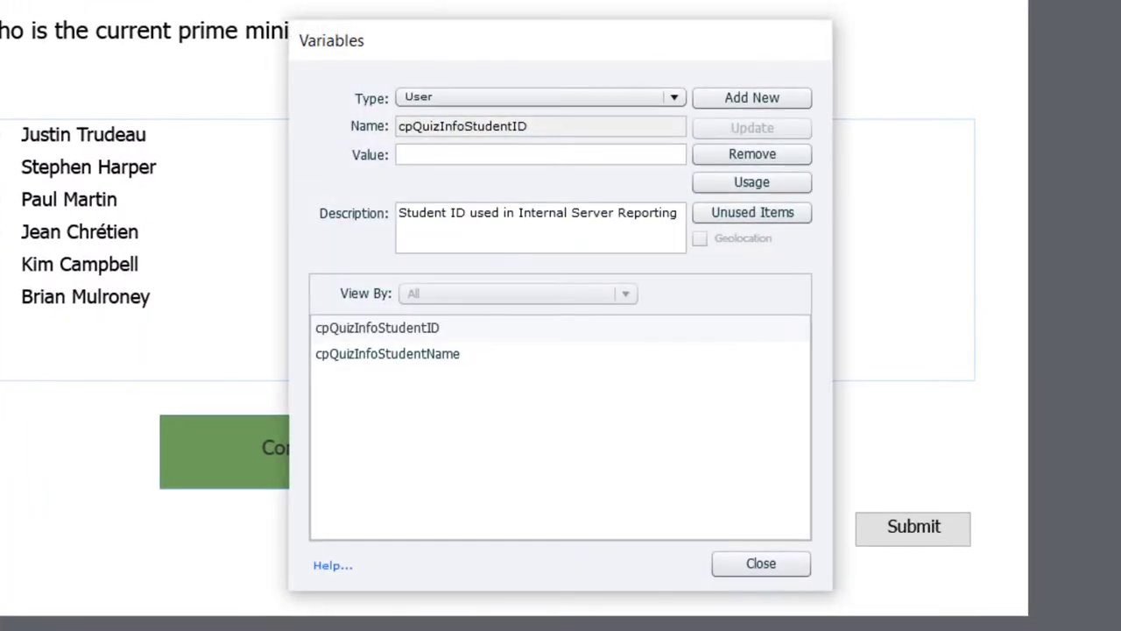
left_click(754, 101)
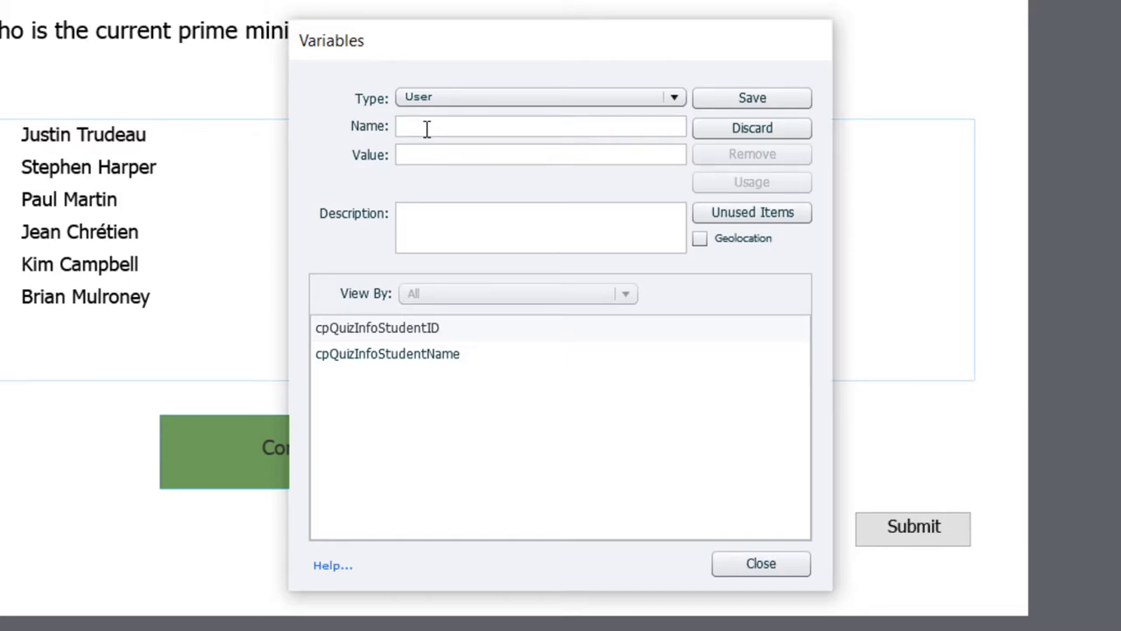
type("_CurrentTries")
left_click(759, 100)
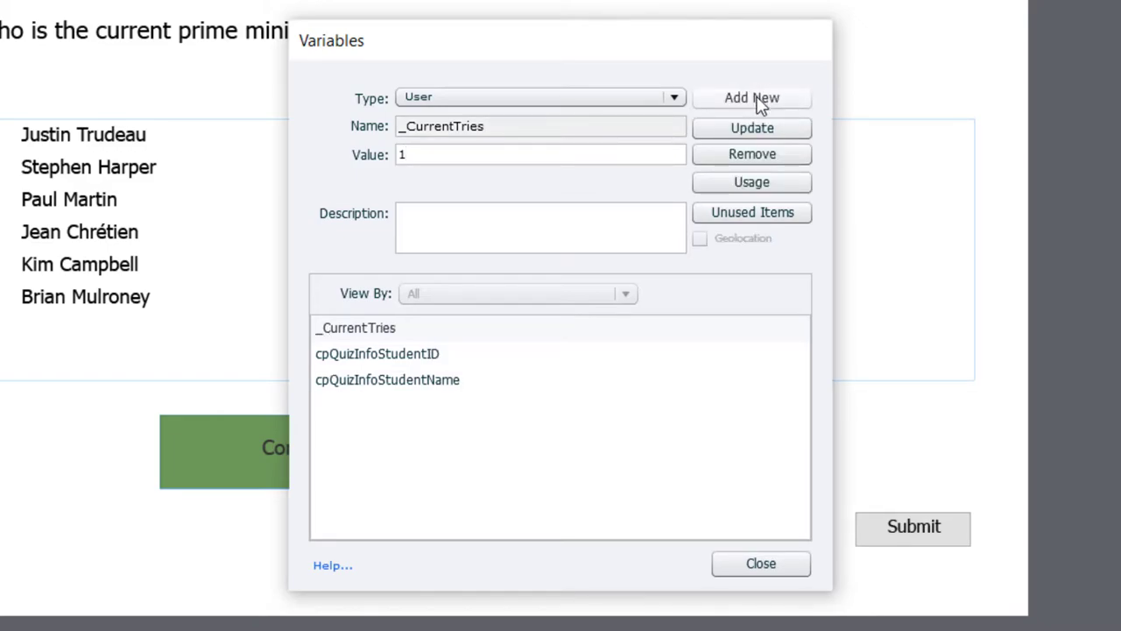
- Add the user variable _Delay with value 3 and close the Variables window
left_click(758, 100)
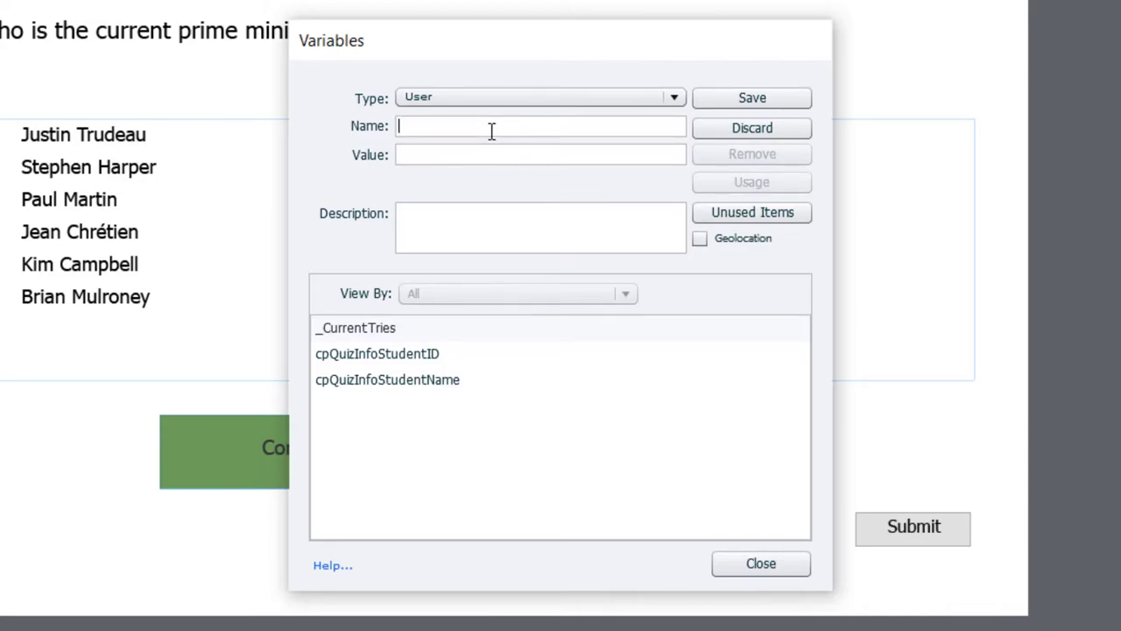
type("_Delay")
left_click(525, 154)
type("3")
left_click(752, 99)
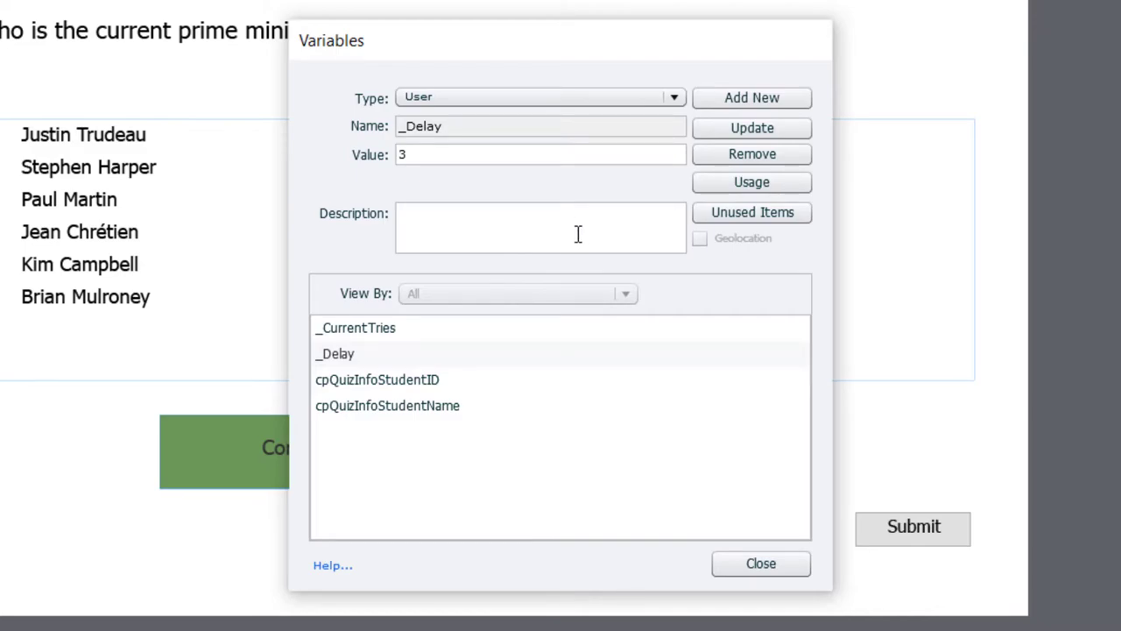
left_click(774, 568)
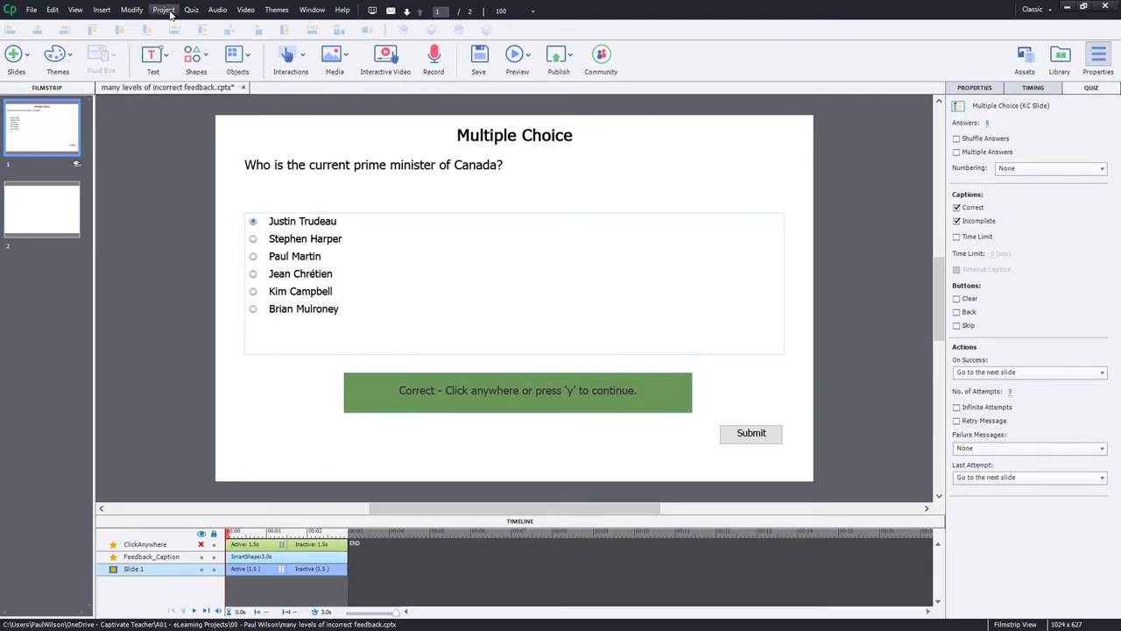
- Start a new advanced action named ResetTries with an Assign action step
left_click(170, 15)
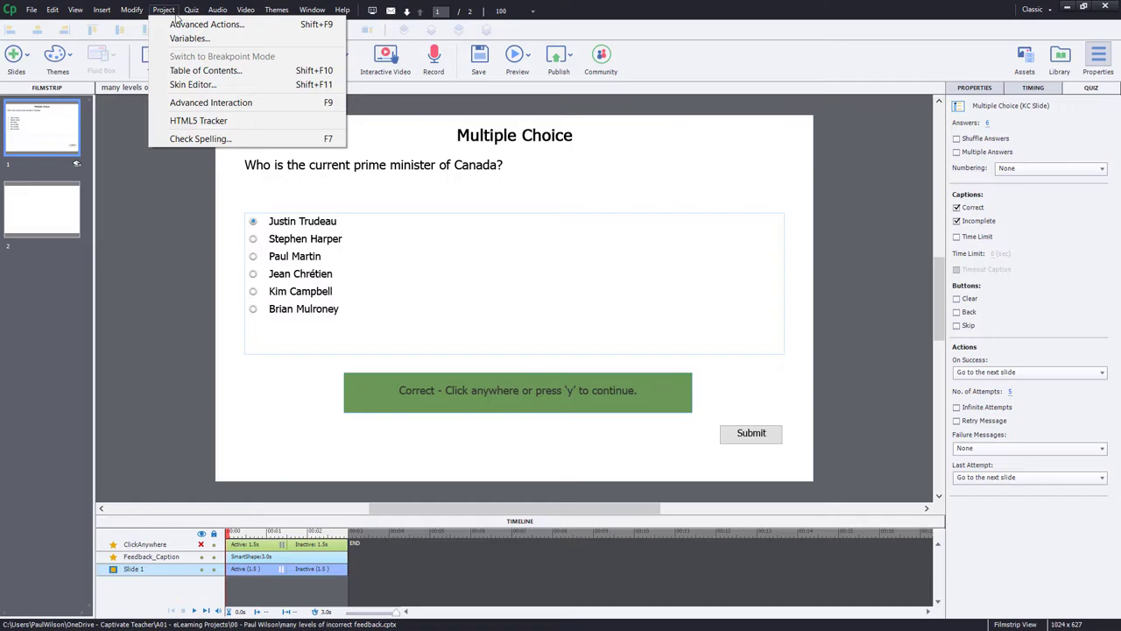
left_click(180, 22)
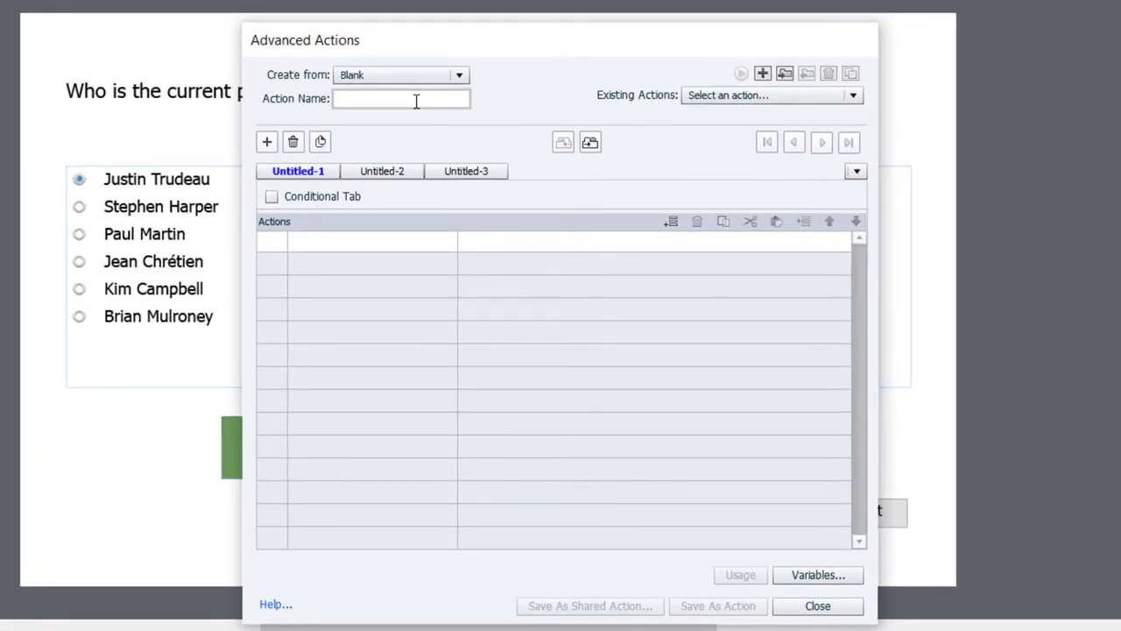
type("Reset")
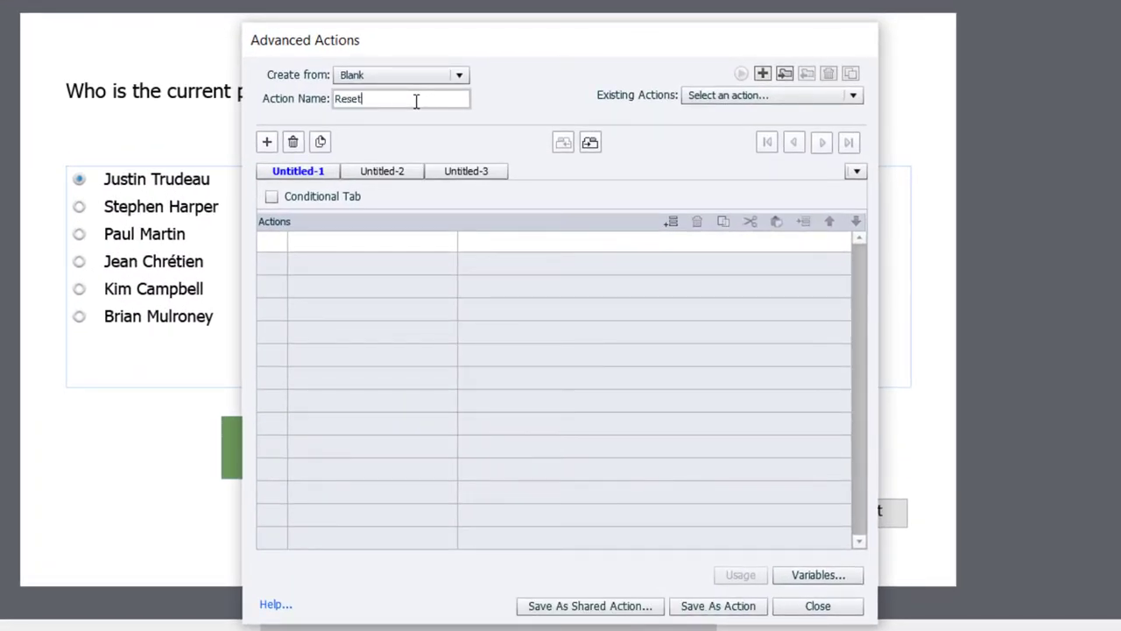
type("Tries")
left_click(326, 245)
left_click(329, 244)
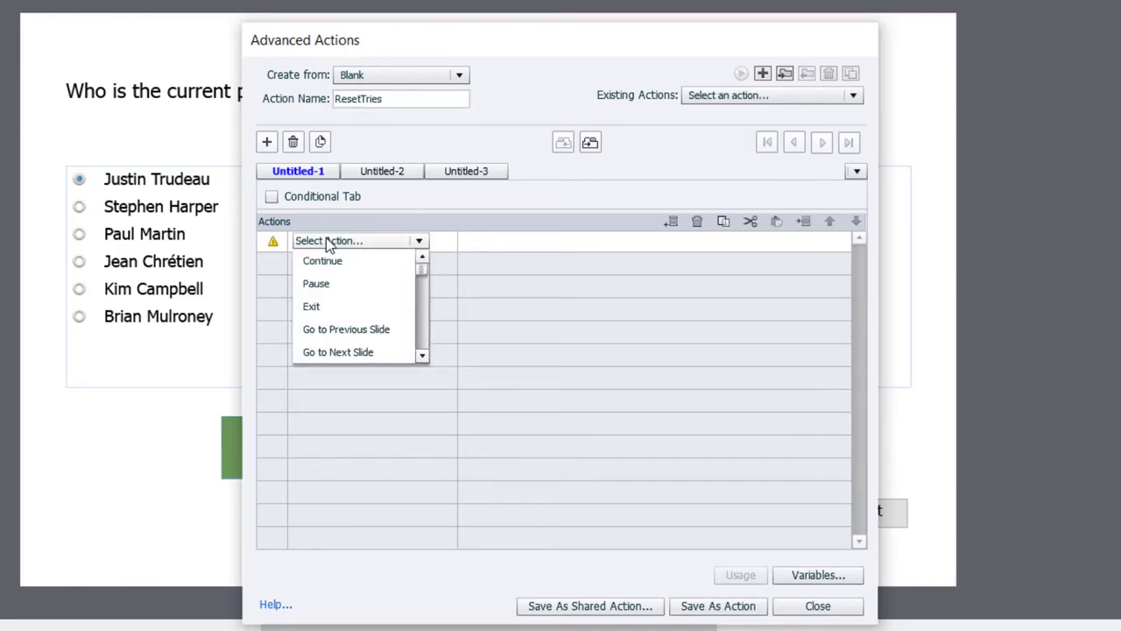
key("a")
left_click(331, 264)
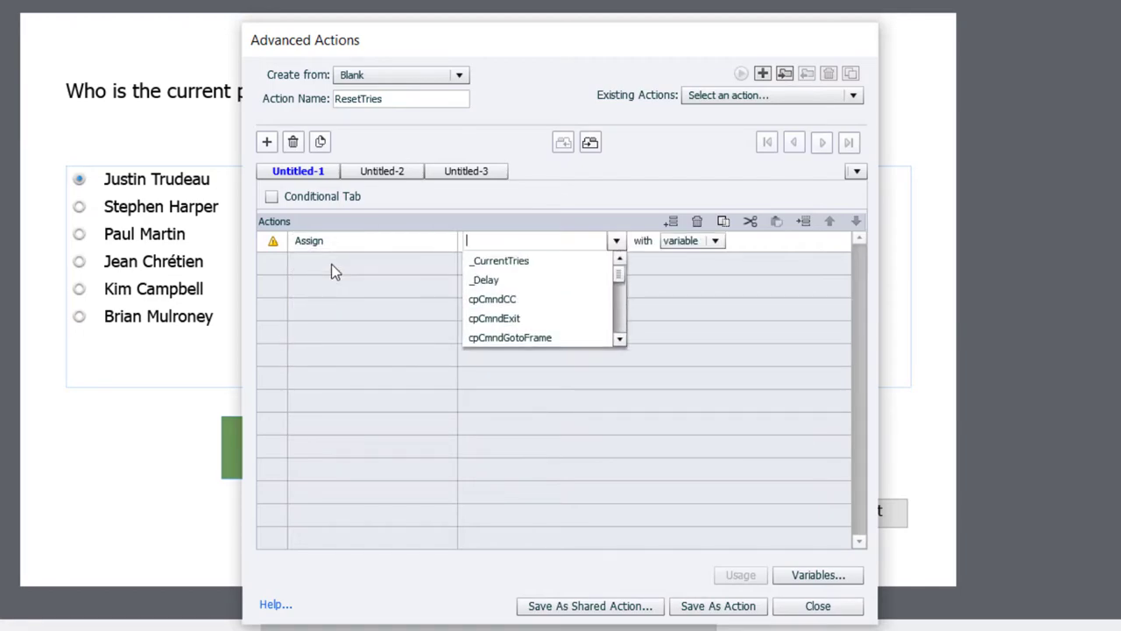
- Have ResetTries assign _CurrentTries the literal value 1, and save the action
left_click(511, 262)
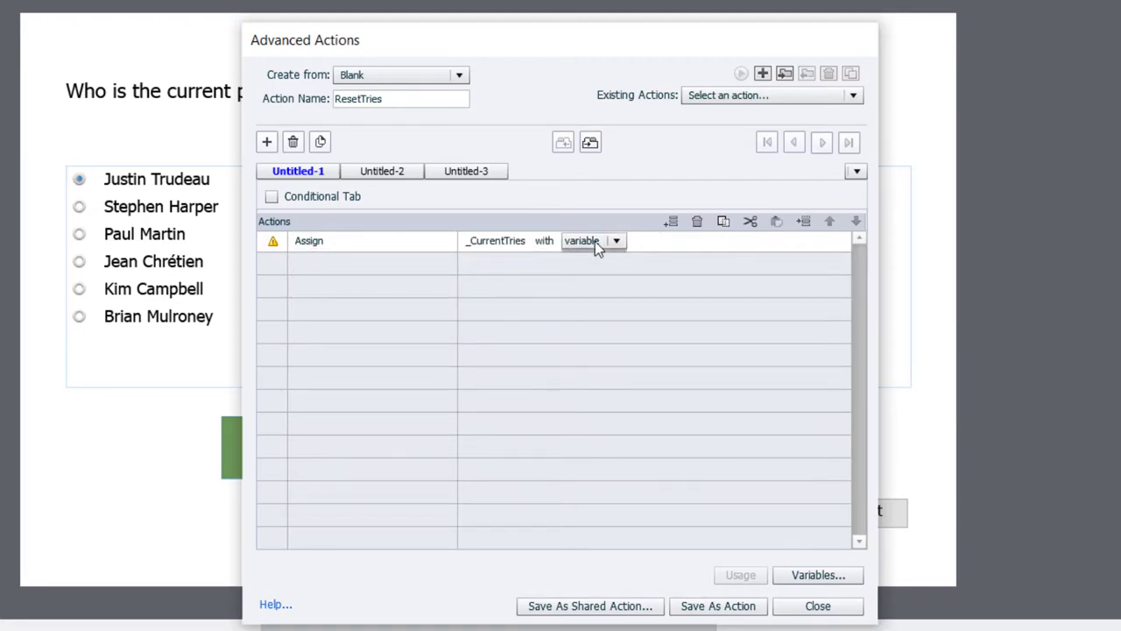
left_click(596, 243)
left_click(592, 280)
type("1")
key("Return")
left_click(718, 605)
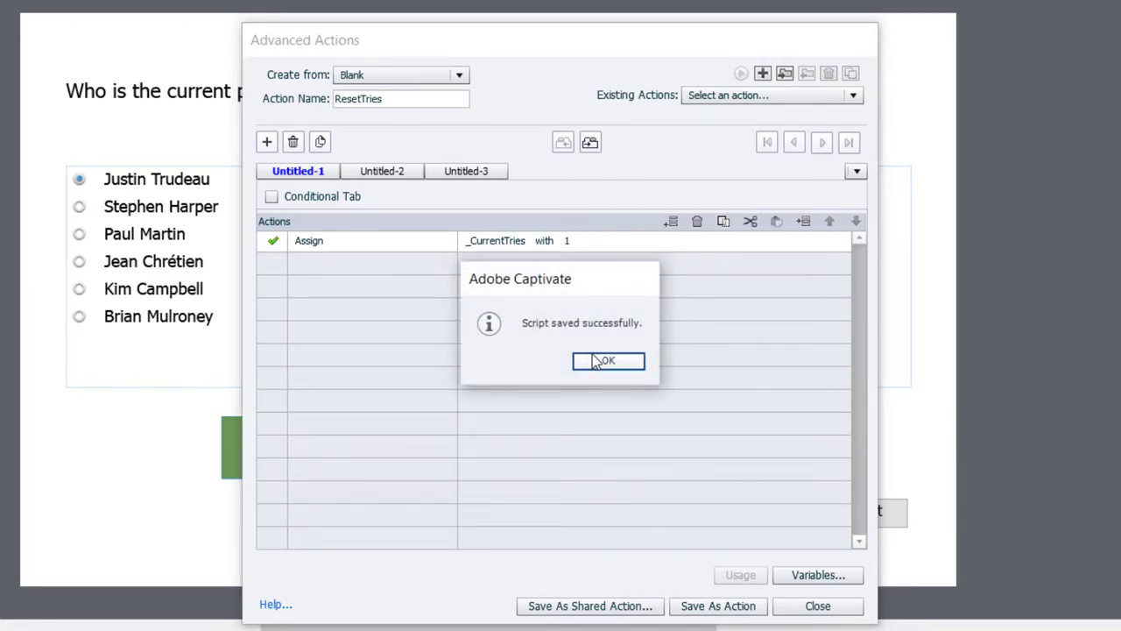
left_click(593, 364)
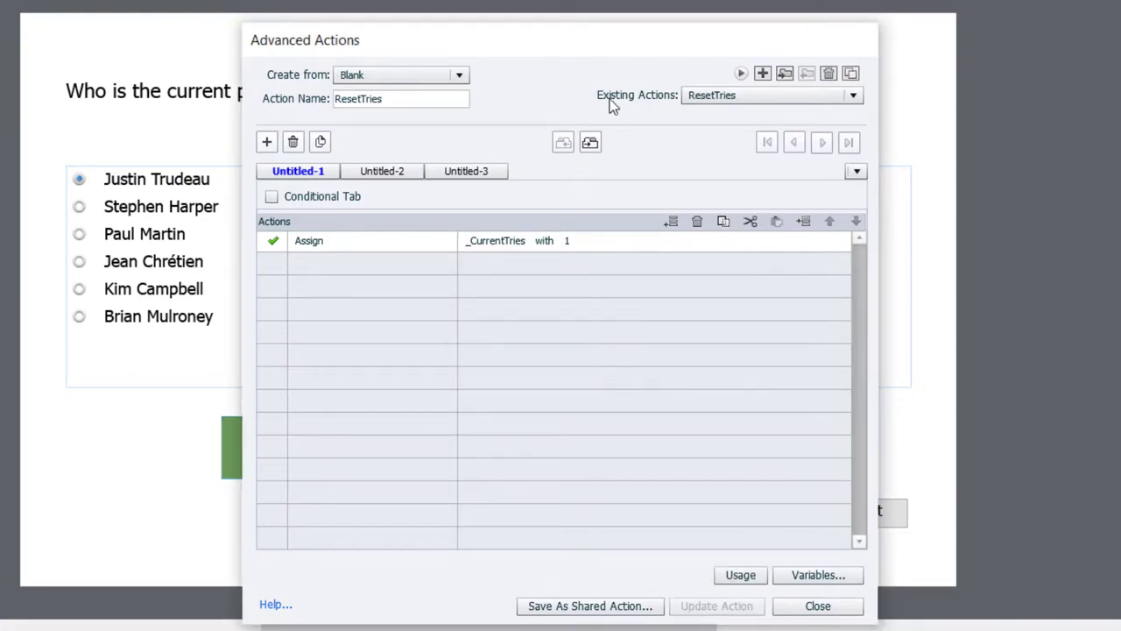
- Create a blank action named IncorrectAttempt with a conditional decision called incorrect05
left_click(762, 73)
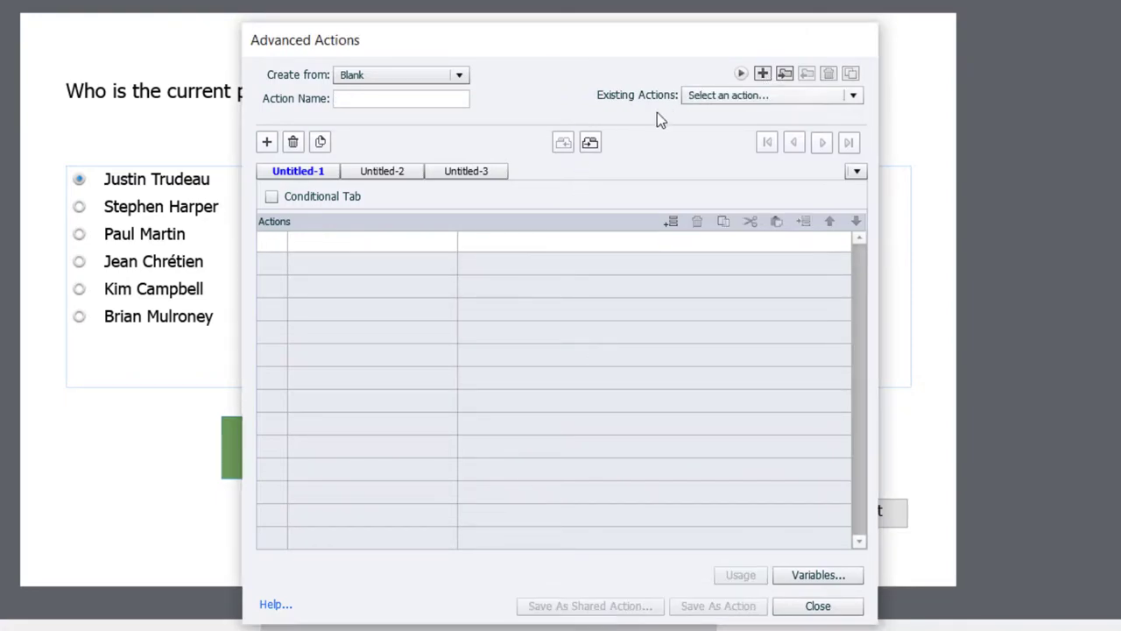
left_click(341, 99)
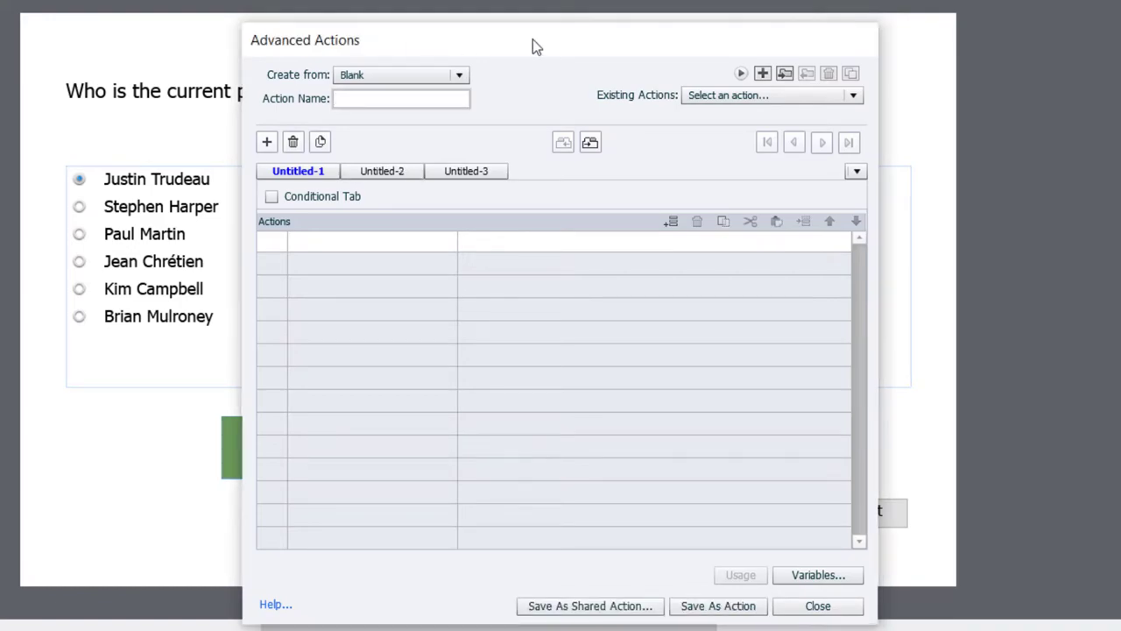
type("IncorrectAttempt")
double_click(309, 175)
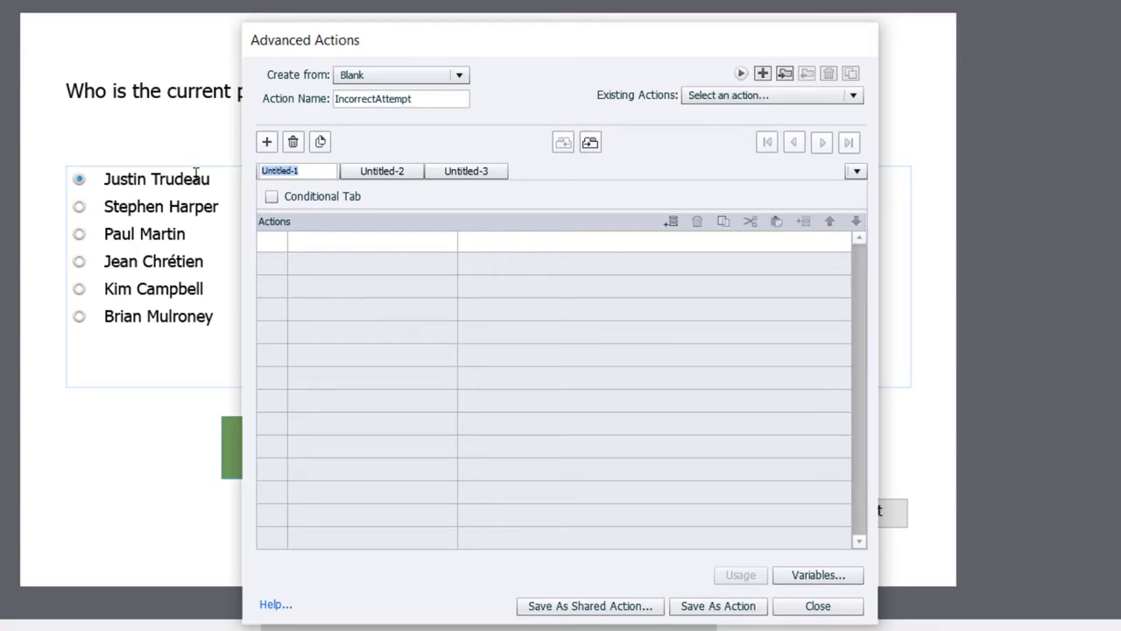
type("incorrect05")
left_click(280, 198)
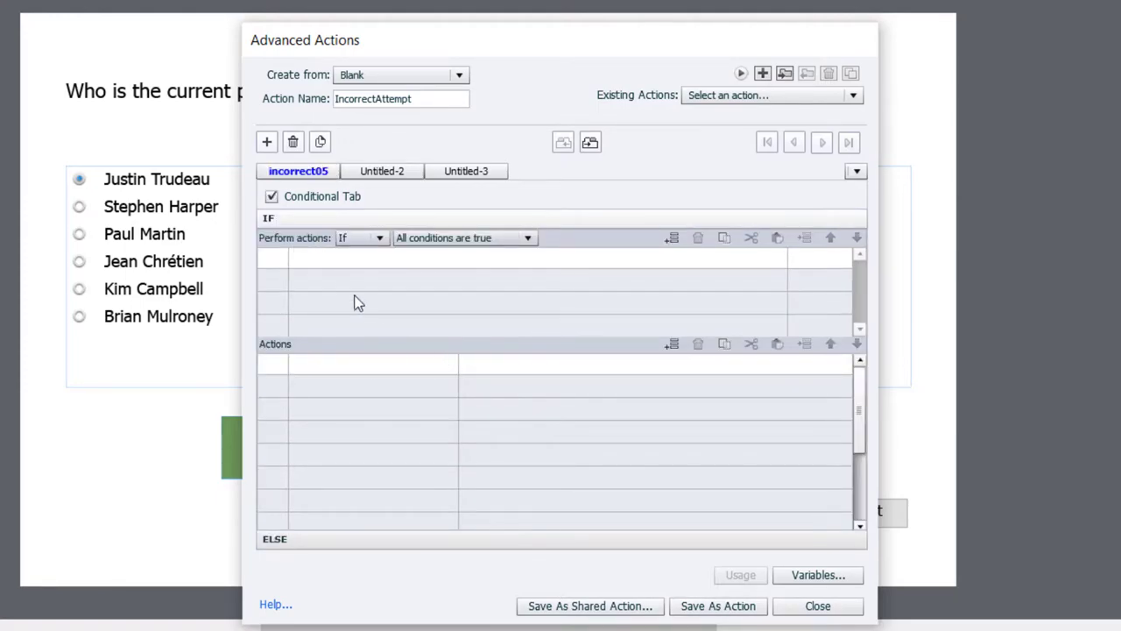
- Set the incorrect05 condition to If _CurrentTries is equal to 5
double_click(322, 256)
left_click(322, 257)
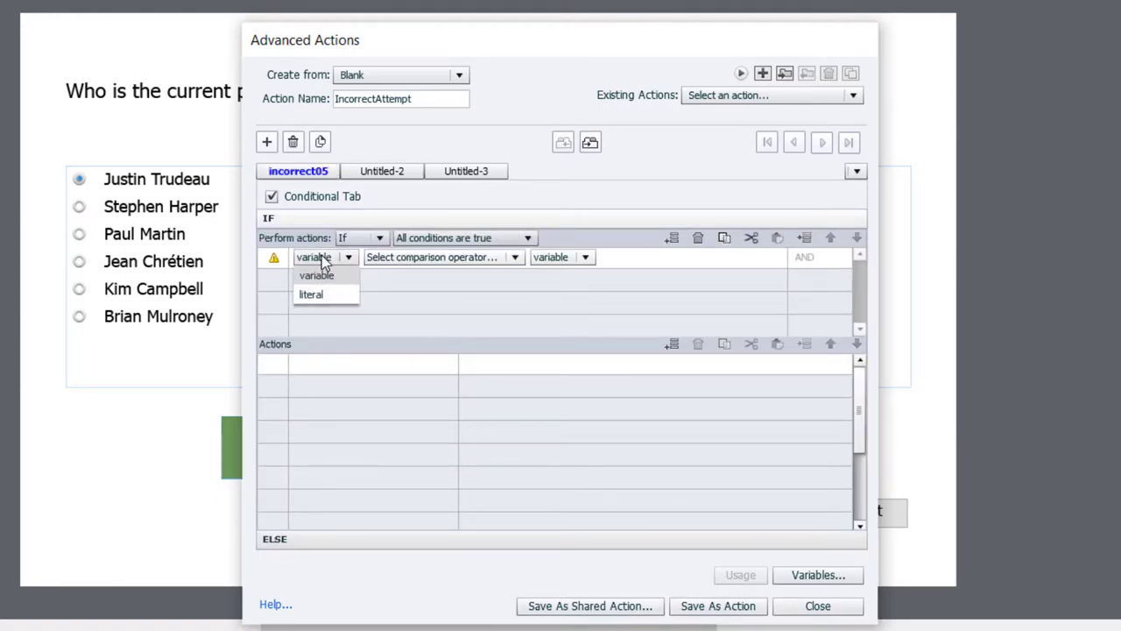
left_click(324, 273)
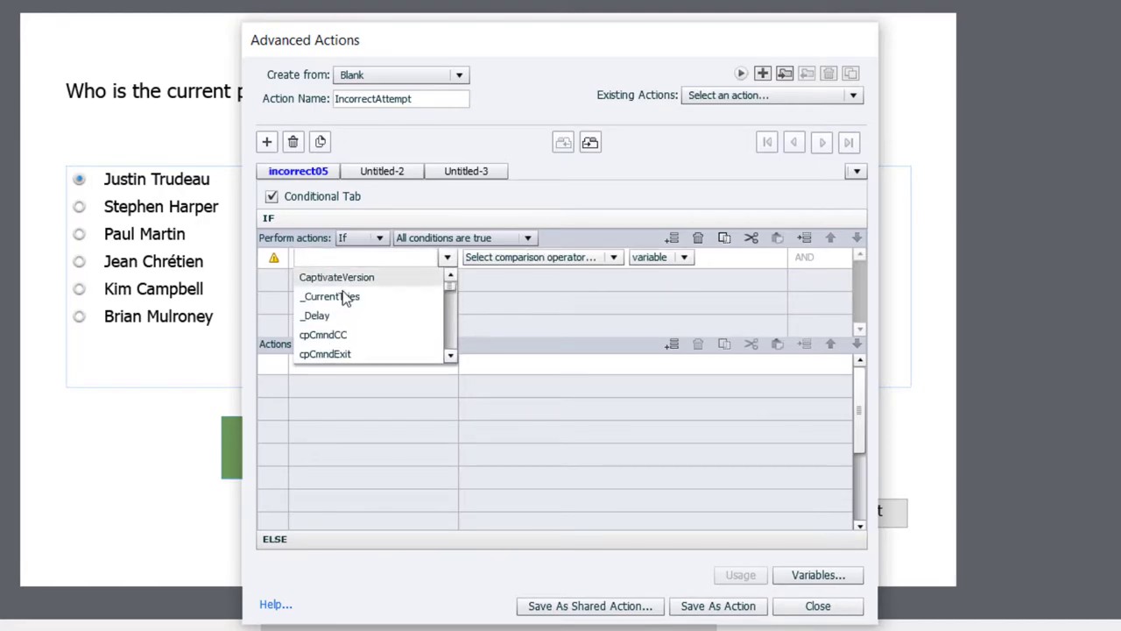
left_click(346, 296)
left_click(426, 264)
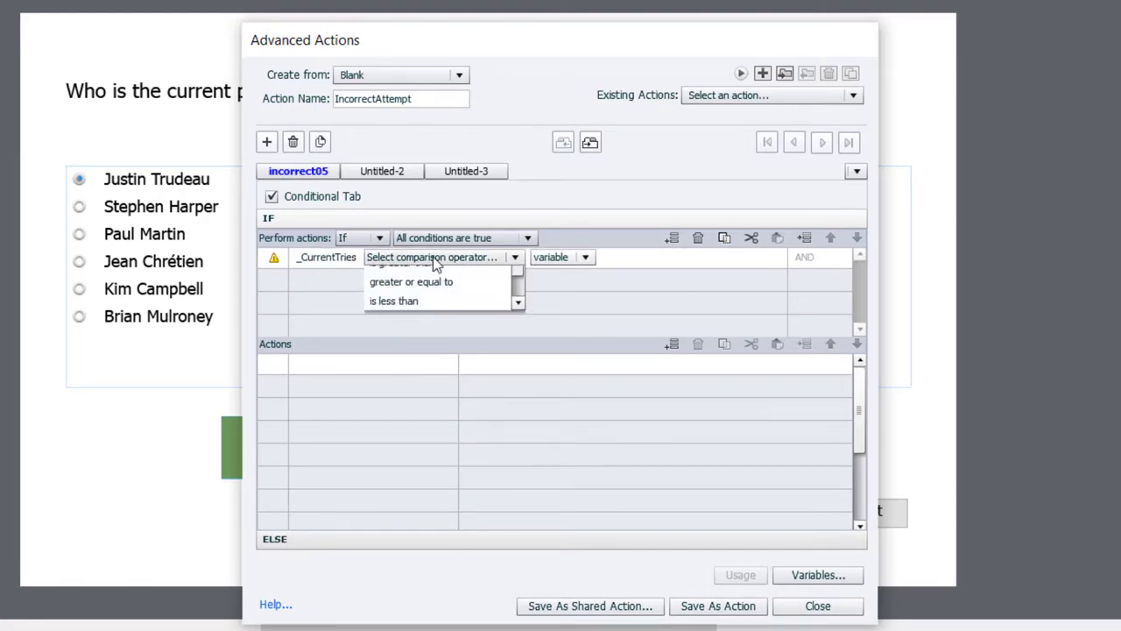
left_click(426, 275)
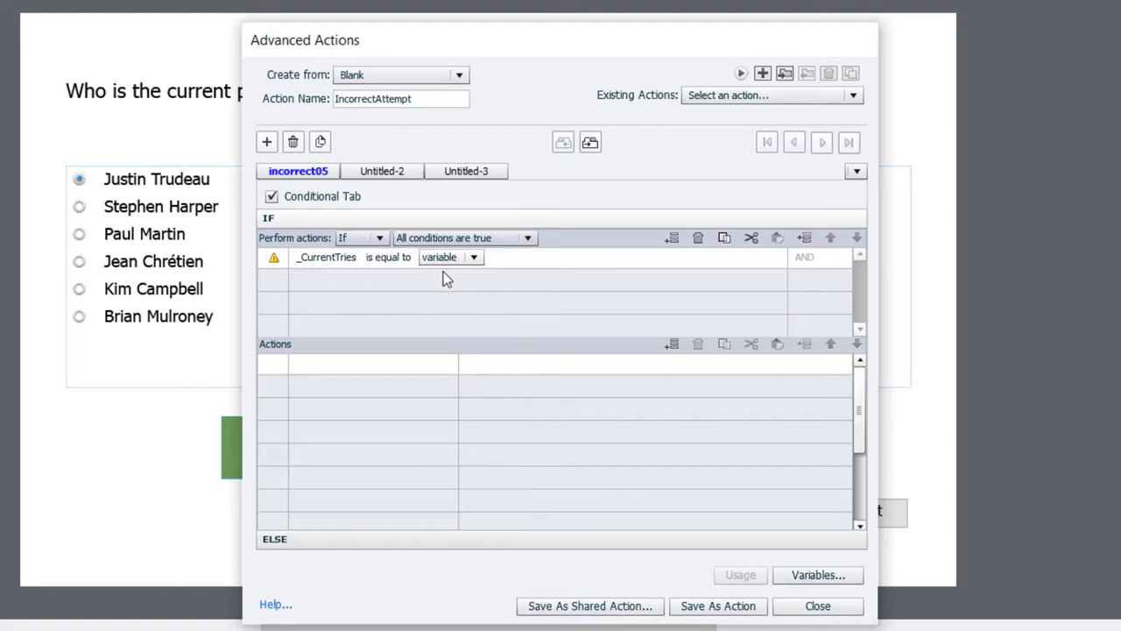
left_click(471, 262)
left_click(464, 293)
type("5")
key("Return")
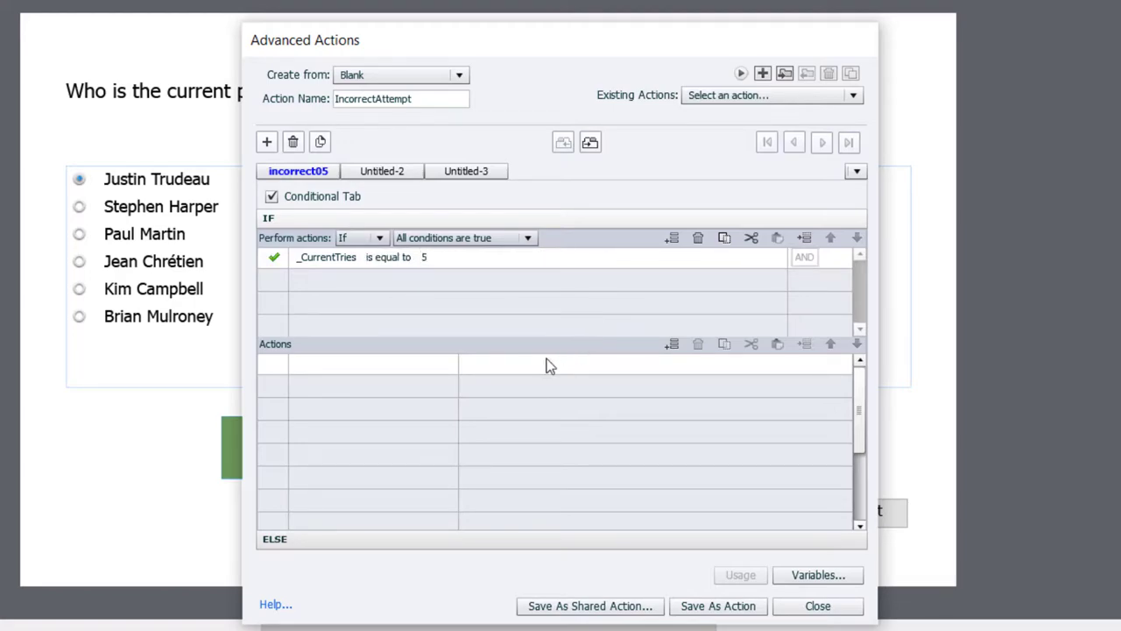
- Add an action incrementing _CurrentTries by 1
double_click(320, 368)
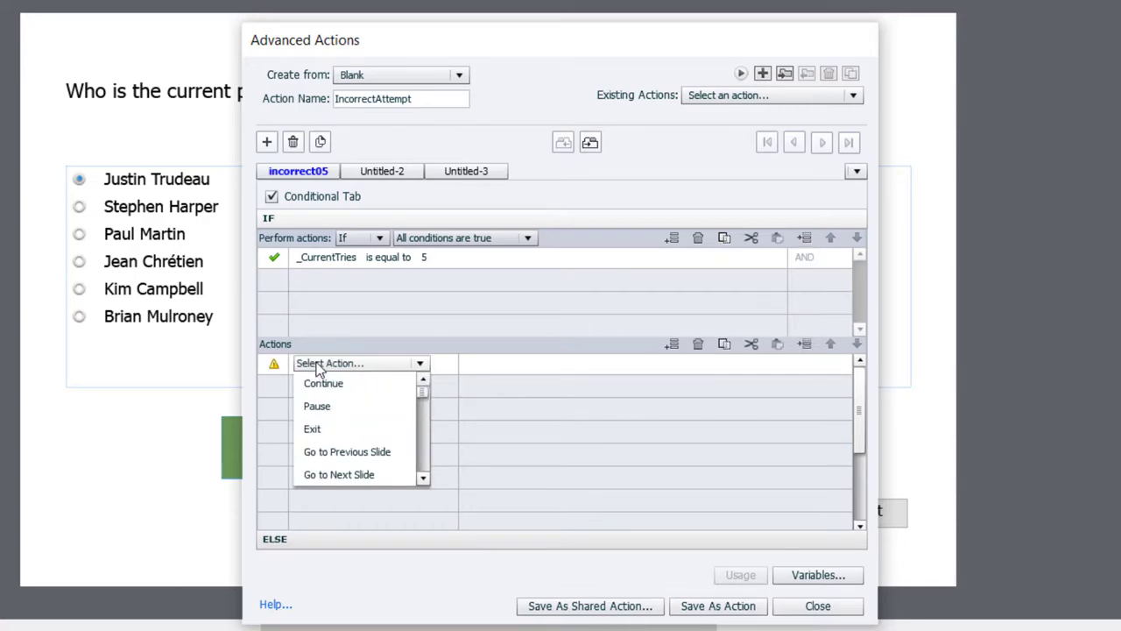
type("i")
left_click(321, 385)
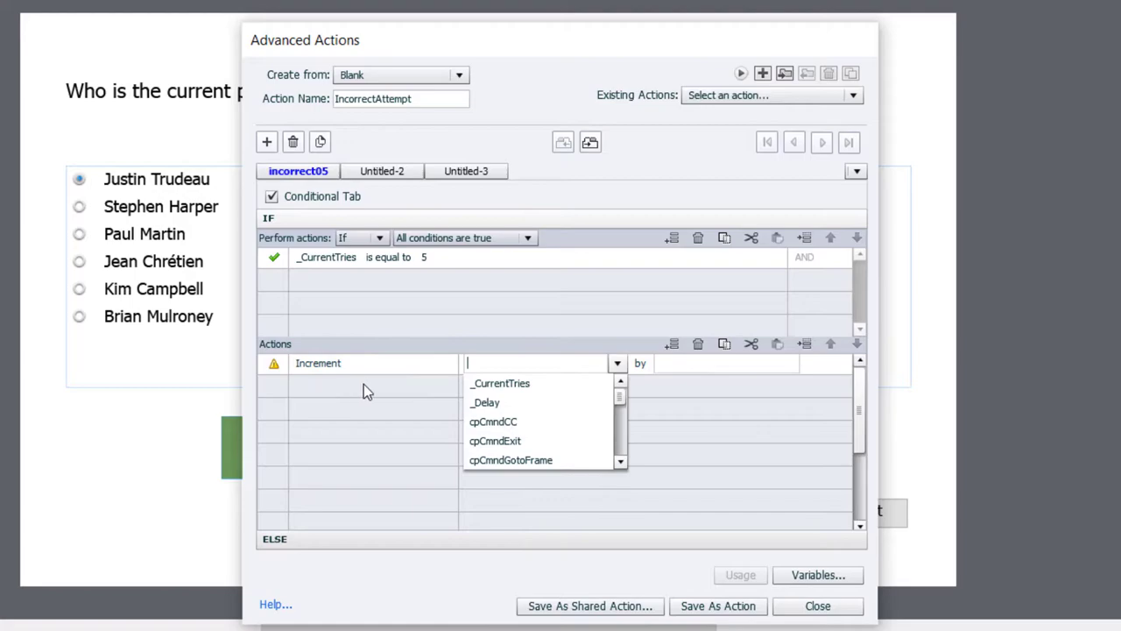
left_click(500, 384)
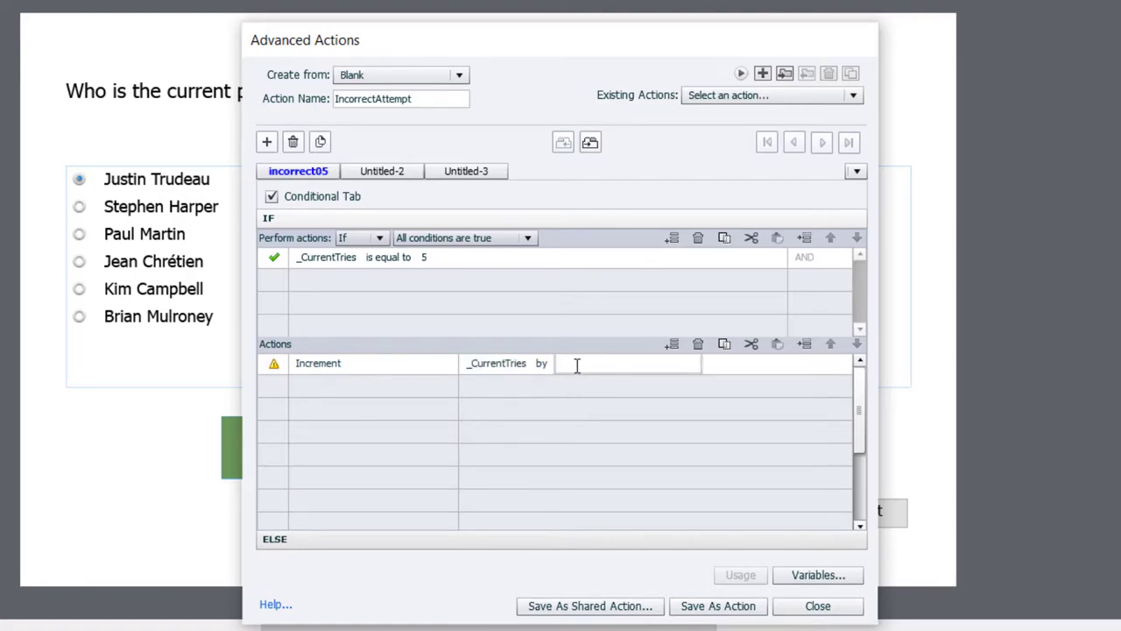
left_click(578, 365)
type("1")
key("Return")
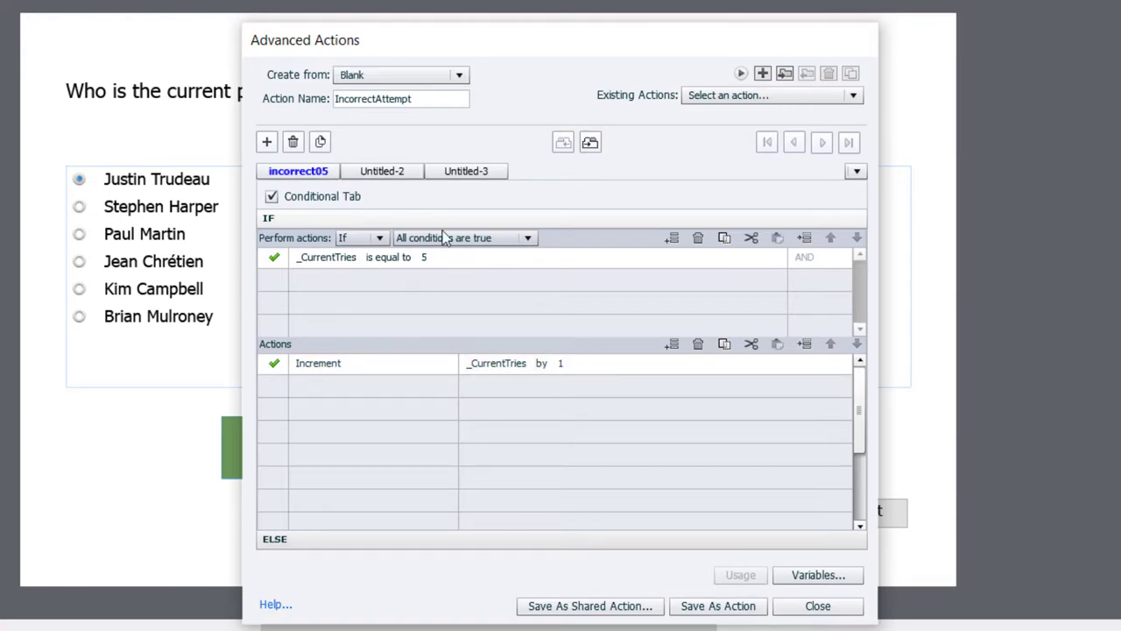
- Add a Change State action switching Feedback_Caption to incorrect05
left_click(322, 387)
key("c")
key("c")
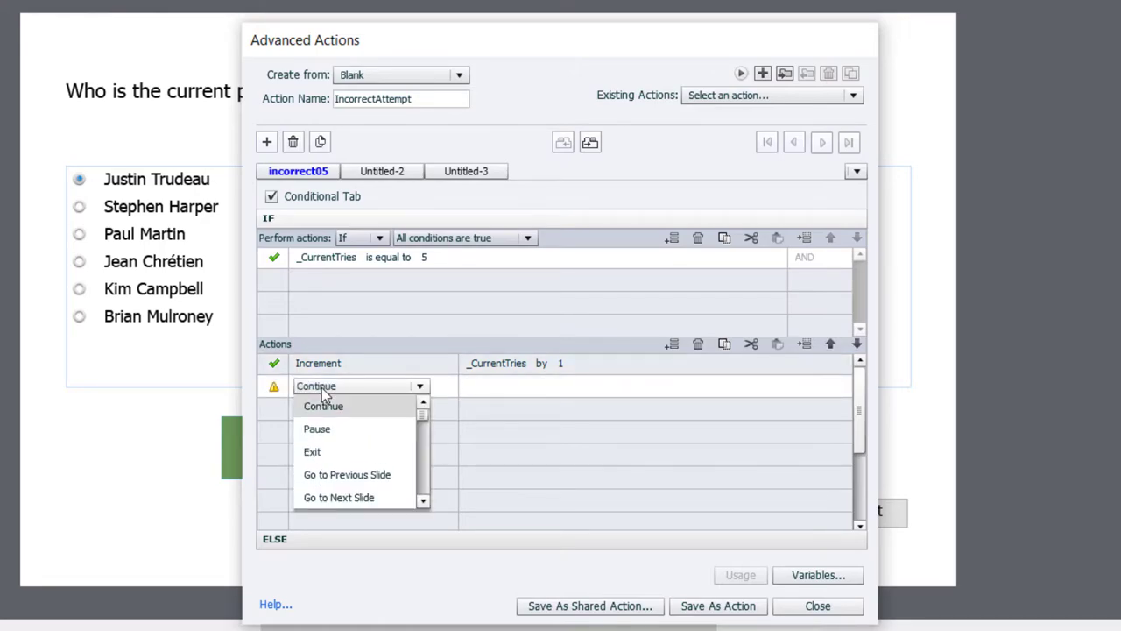
left_click(336, 407)
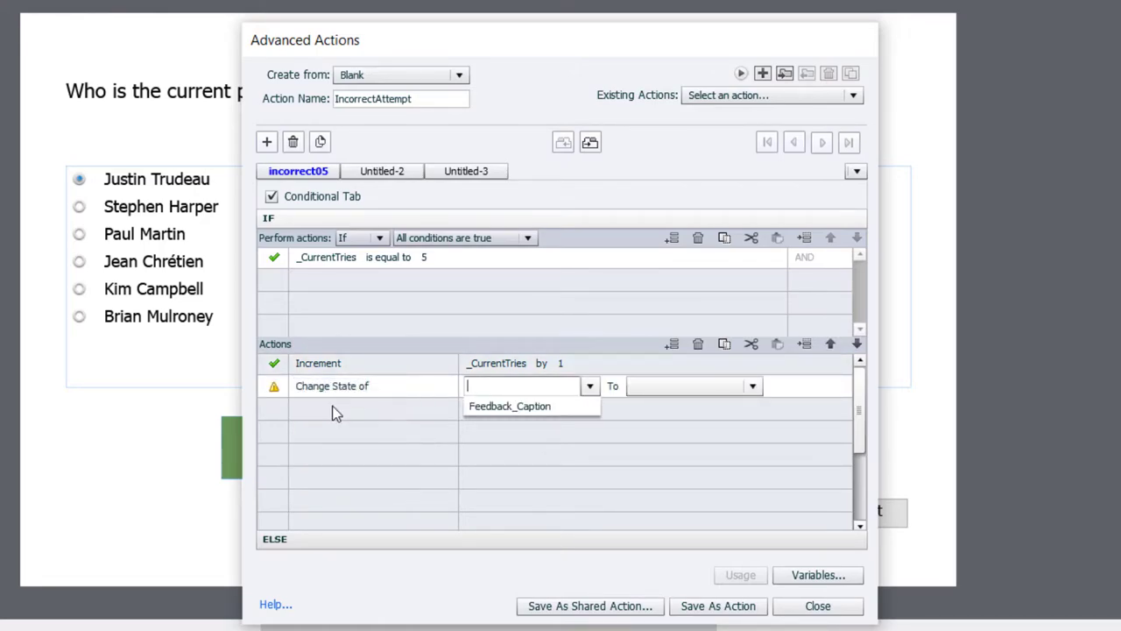
left_click(537, 409)
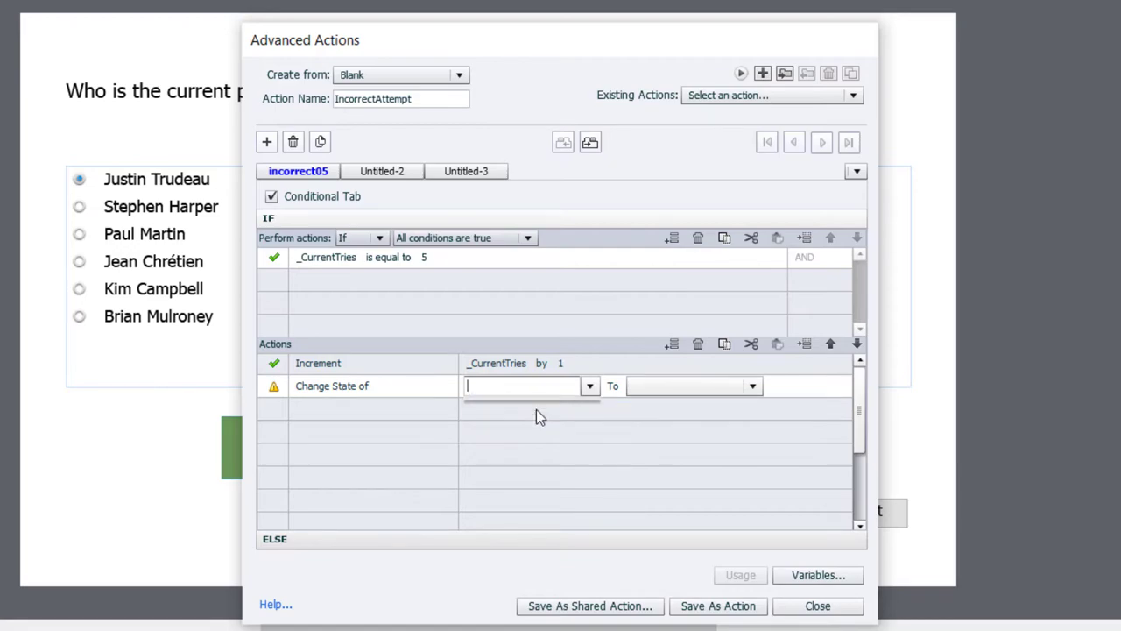
scroll(662, 465, "down", 1)
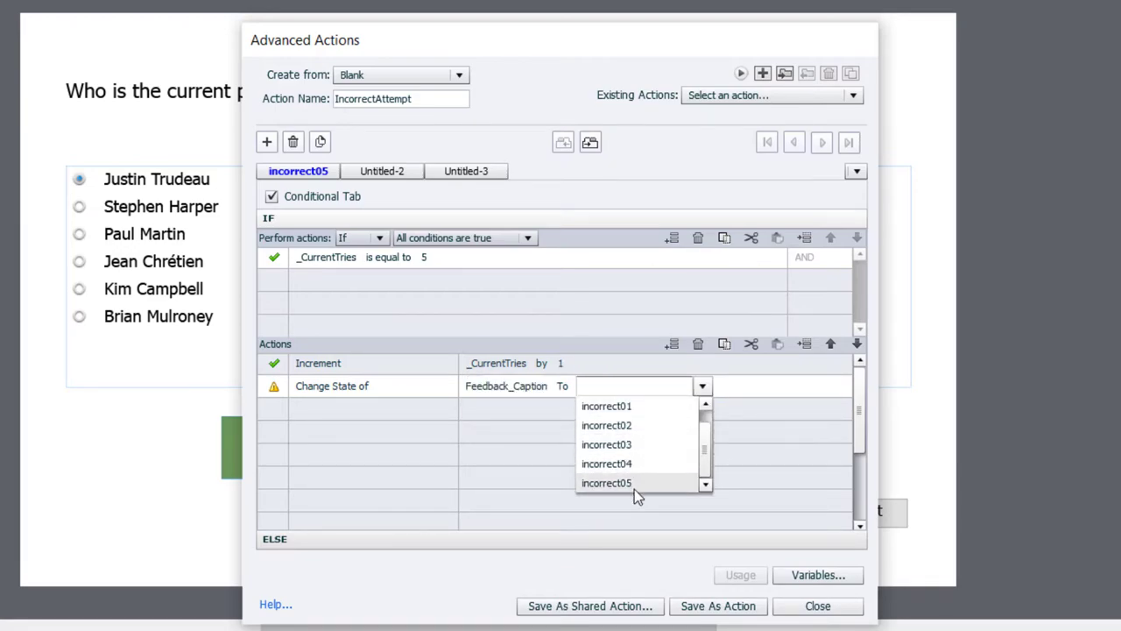
left_click(634, 486)
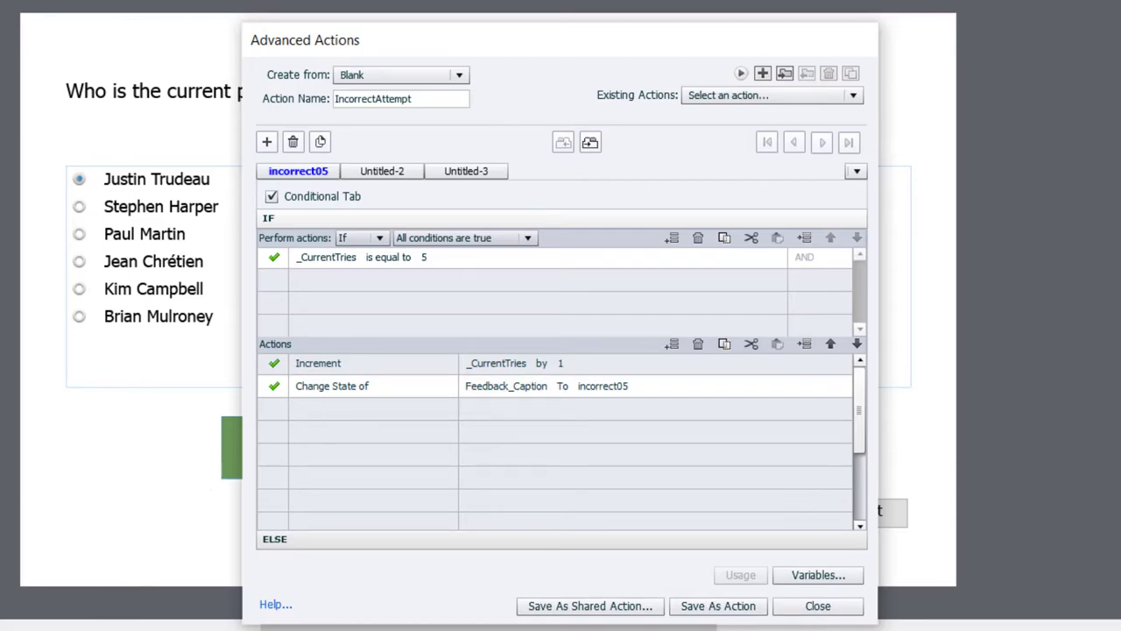
- Add a Show ClickAnywhere action
left_click(313, 415)
left_click(313, 415)
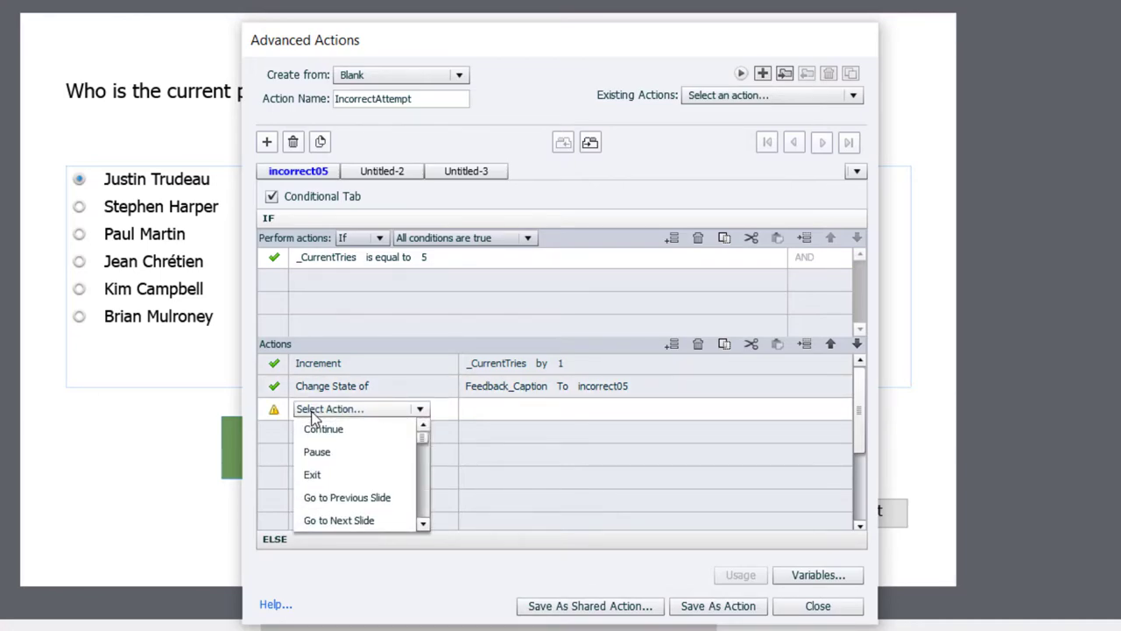
scroll(312, 421, "down", 5)
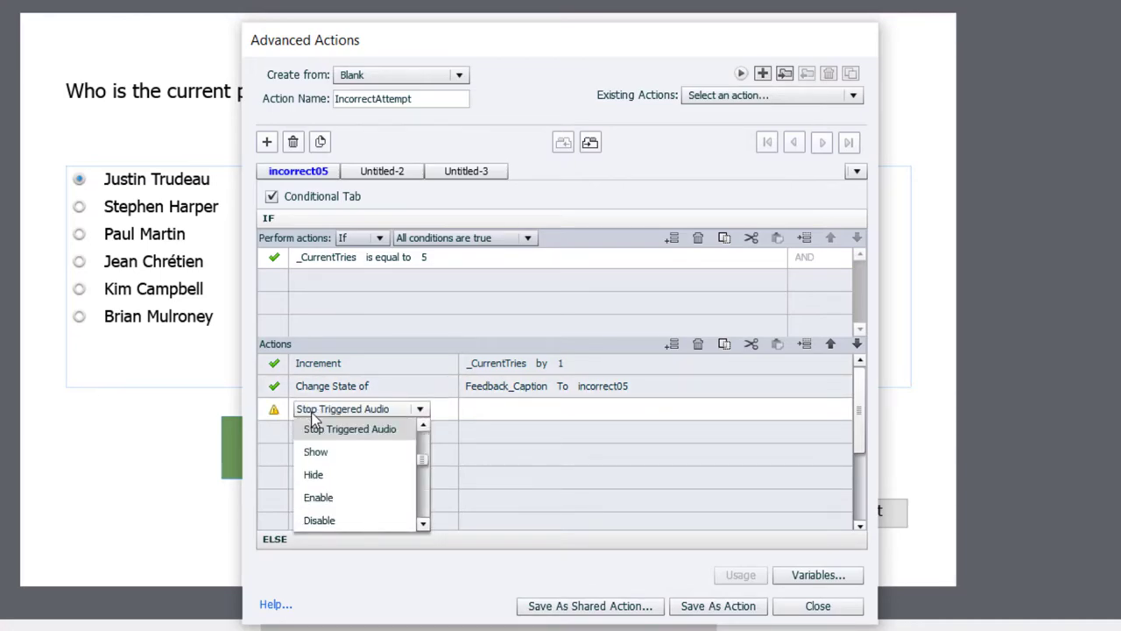
left_click(327, 457)
left_click(547, 430)
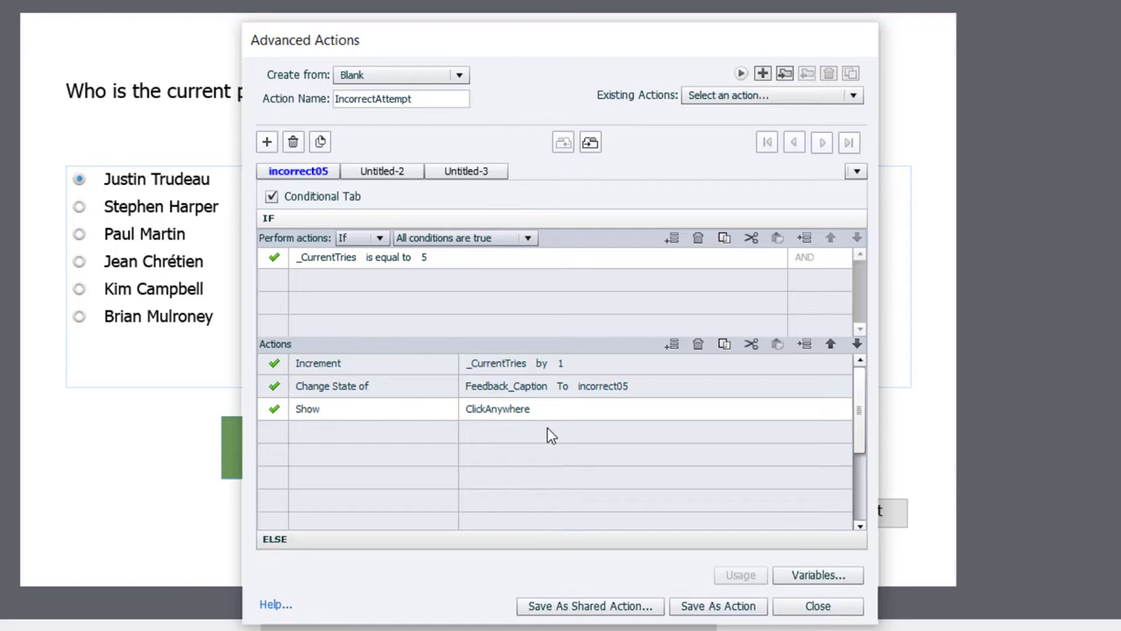
- Duplicate the decision as incorrect04, testing _CurrentTries equal to 4
left_click(320, 141)
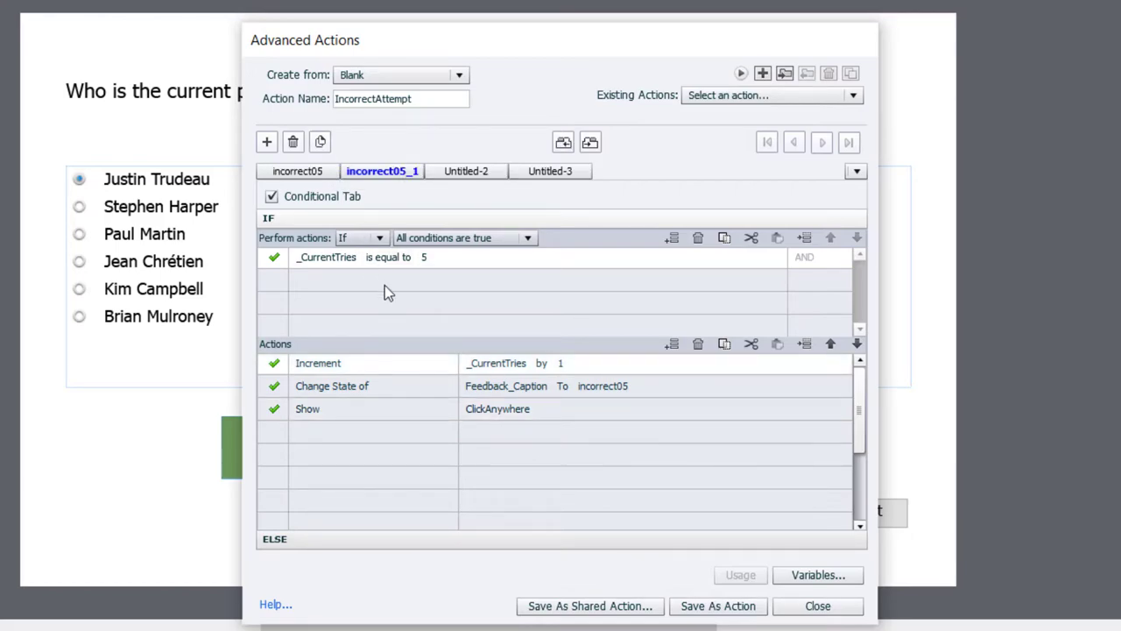
double_click(403, 171)
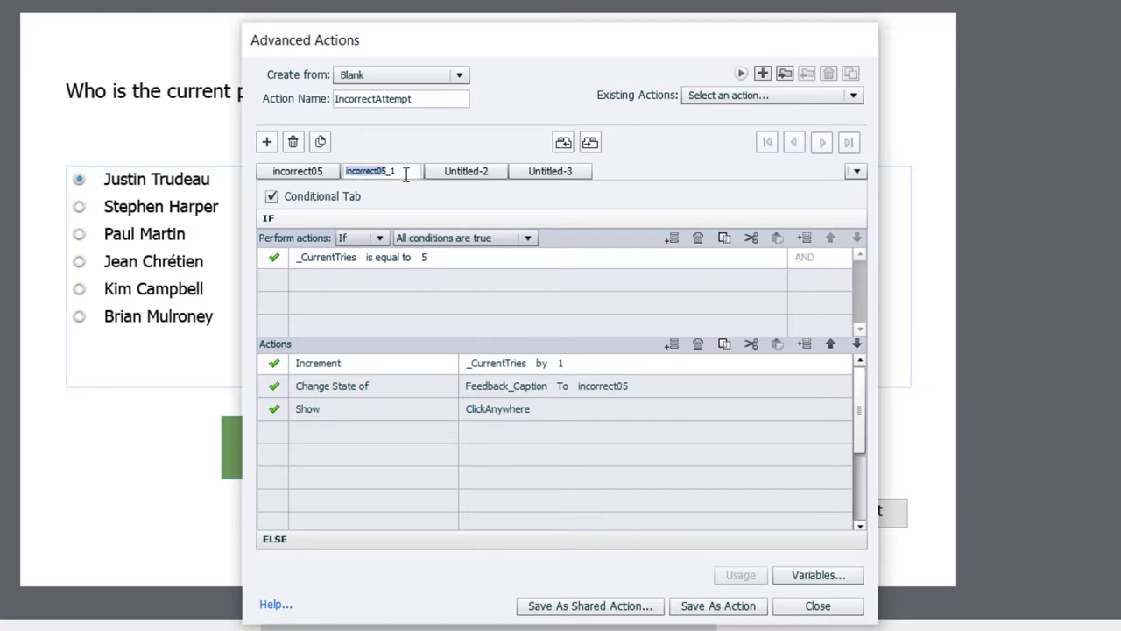
left_click(412, 172)
key("BackSpace")
key("BackSpace")
key("BackSpace")
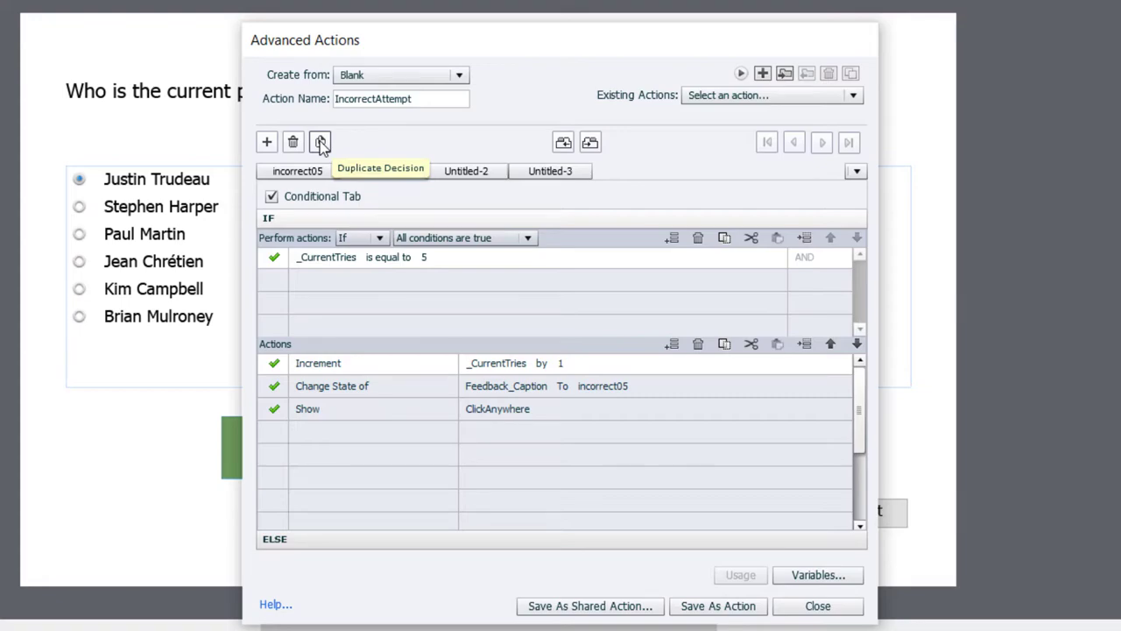
left_click(427, 263)
left_click(453, 263)
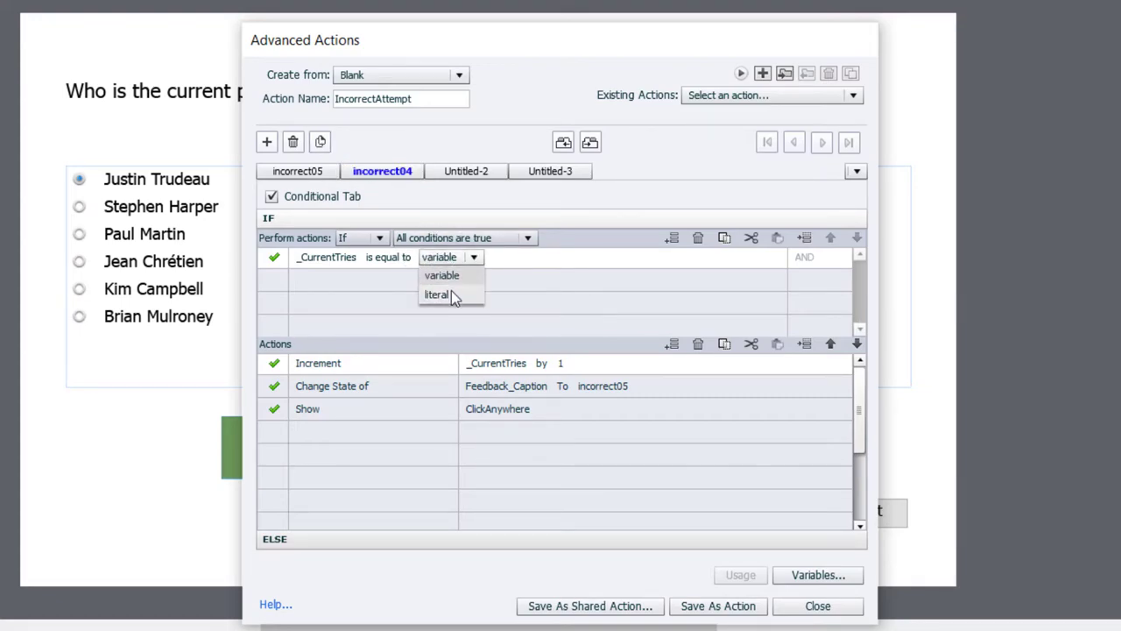
left_click(465, 294)
type("4")
key("Return")
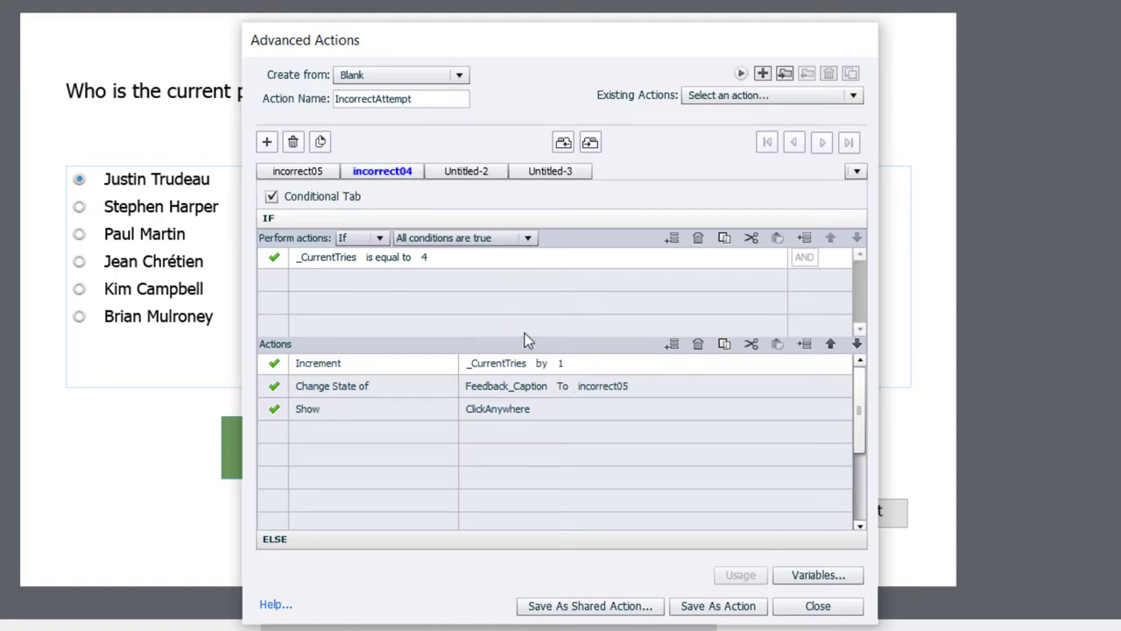
- Switch Feedback_Caption to the incorrect04 state and delete the Show ClickAnywhere row
left_click(610, 393)
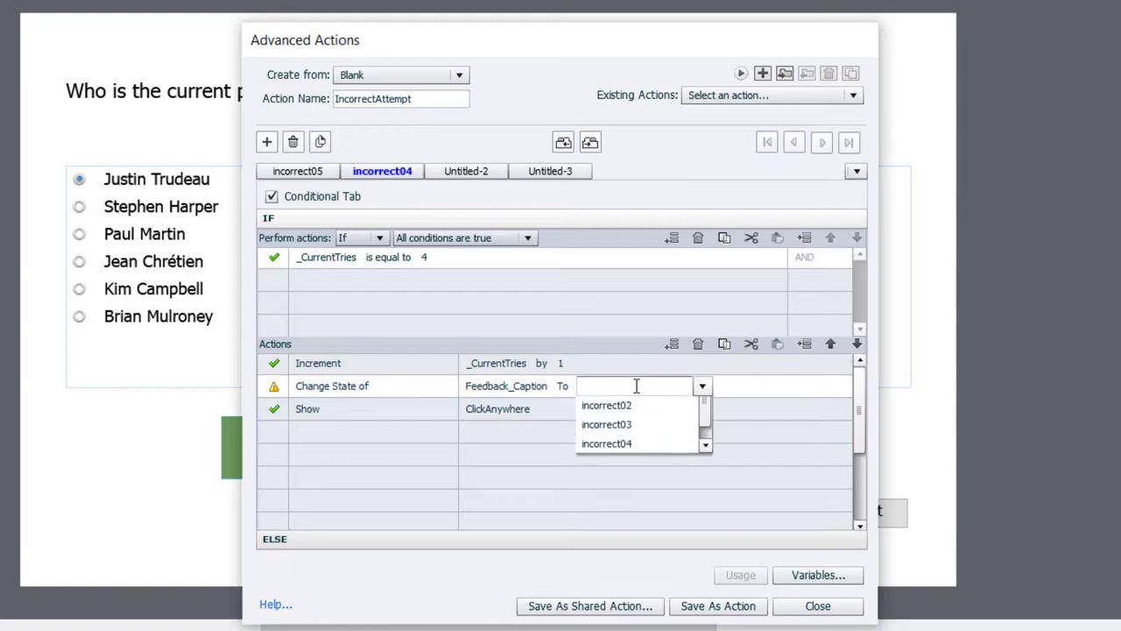
scroll(706, 442, "down", 1)
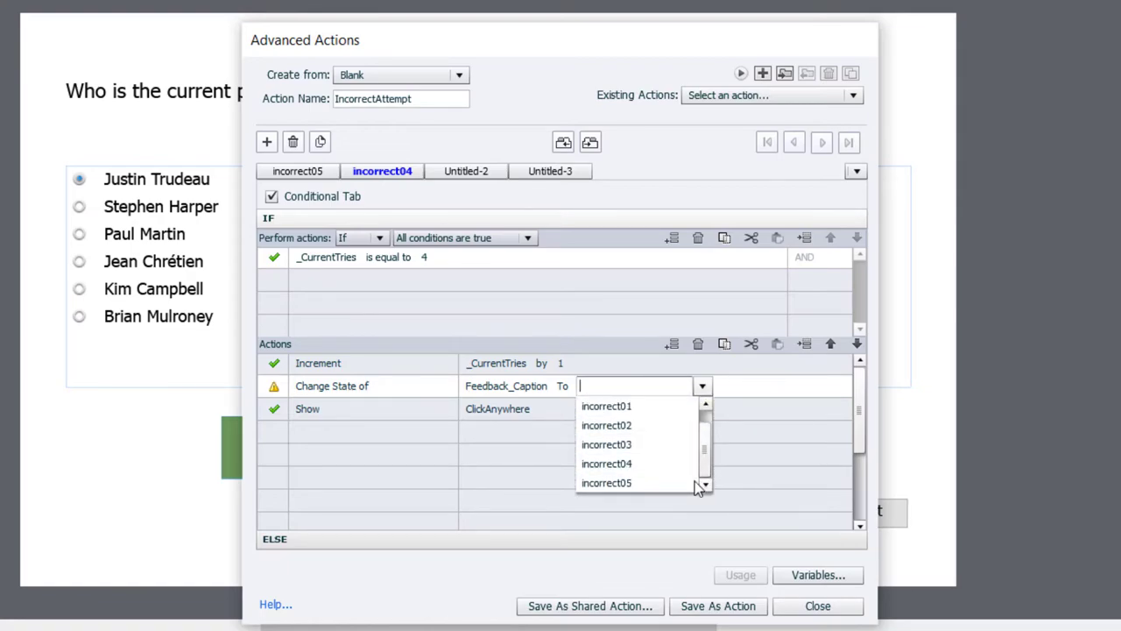
left_click(620, 463)
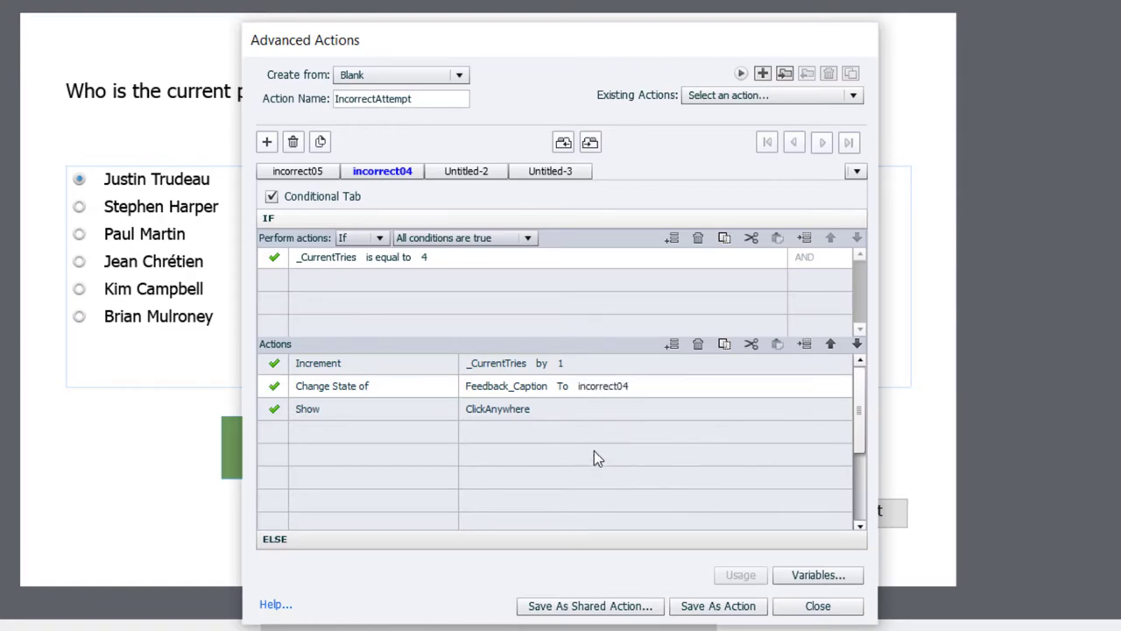
left_click(536, 410)
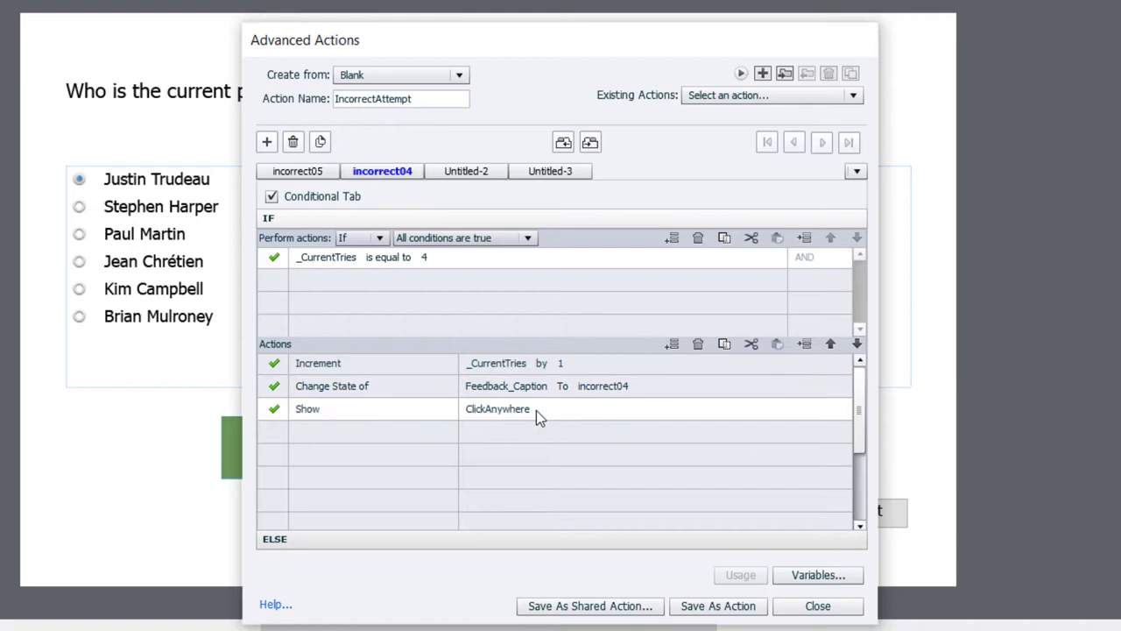
left_click(697, 345)
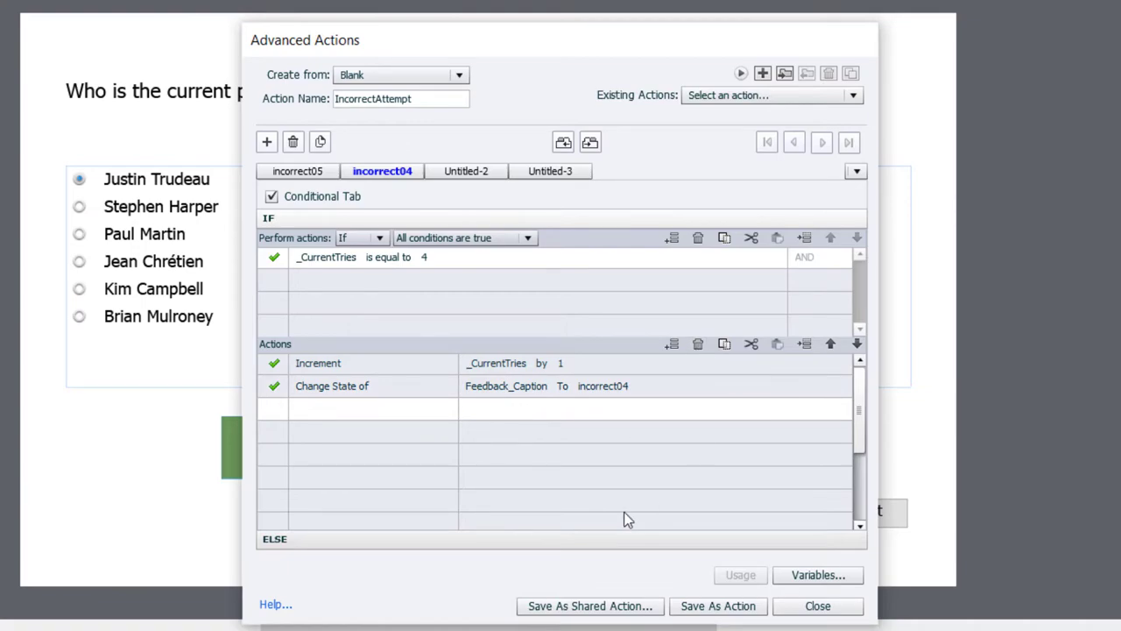
- Add a Delay Next Actions By action using the variable _Delay
left_click(320, 418)
key("d")
key("d")
key("d")
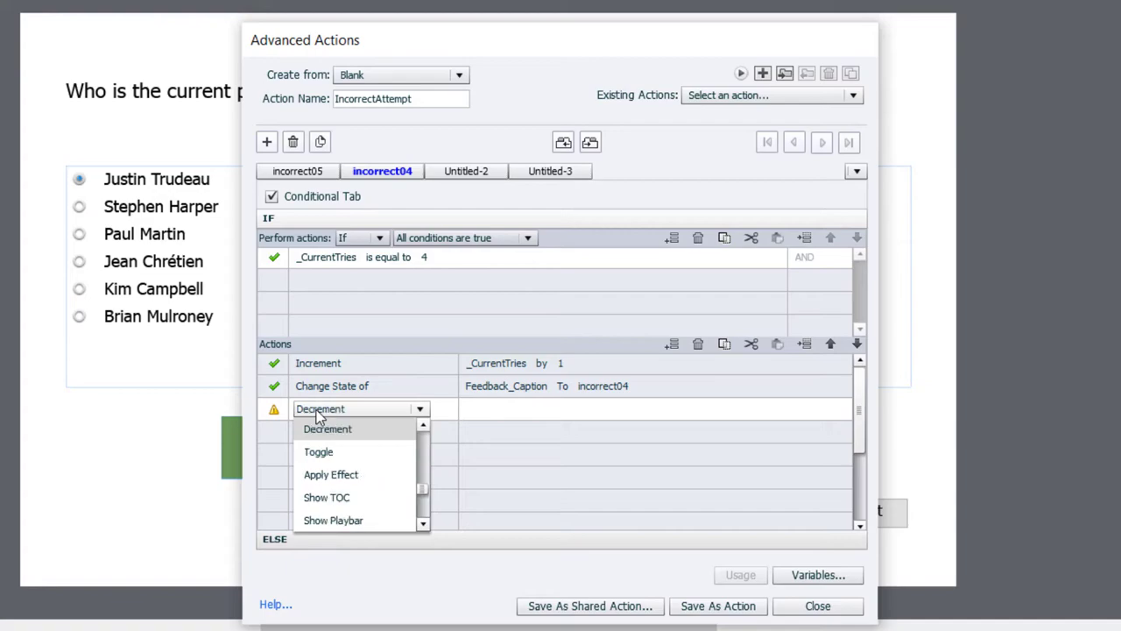
left_click(337, 453)
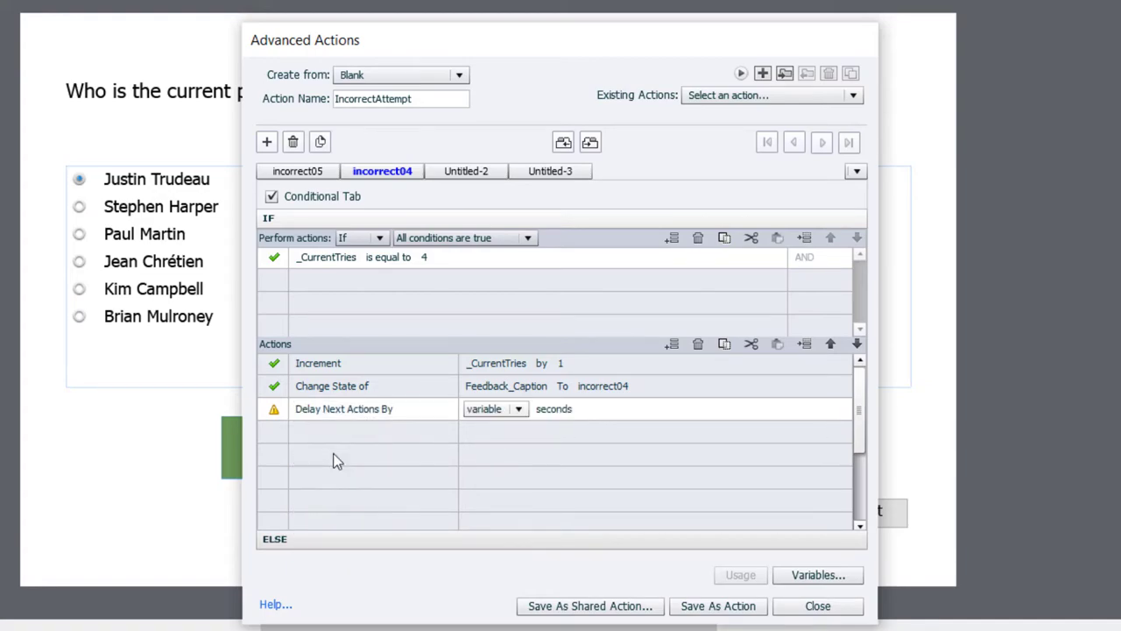
left_click(492, 415)
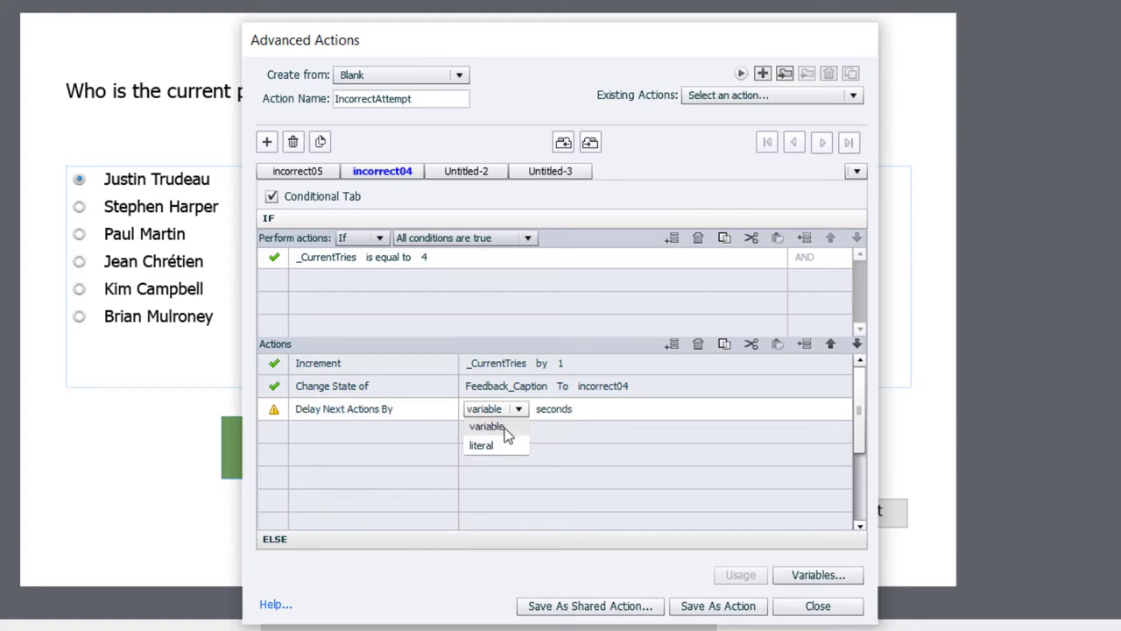
left_click(500, 427)
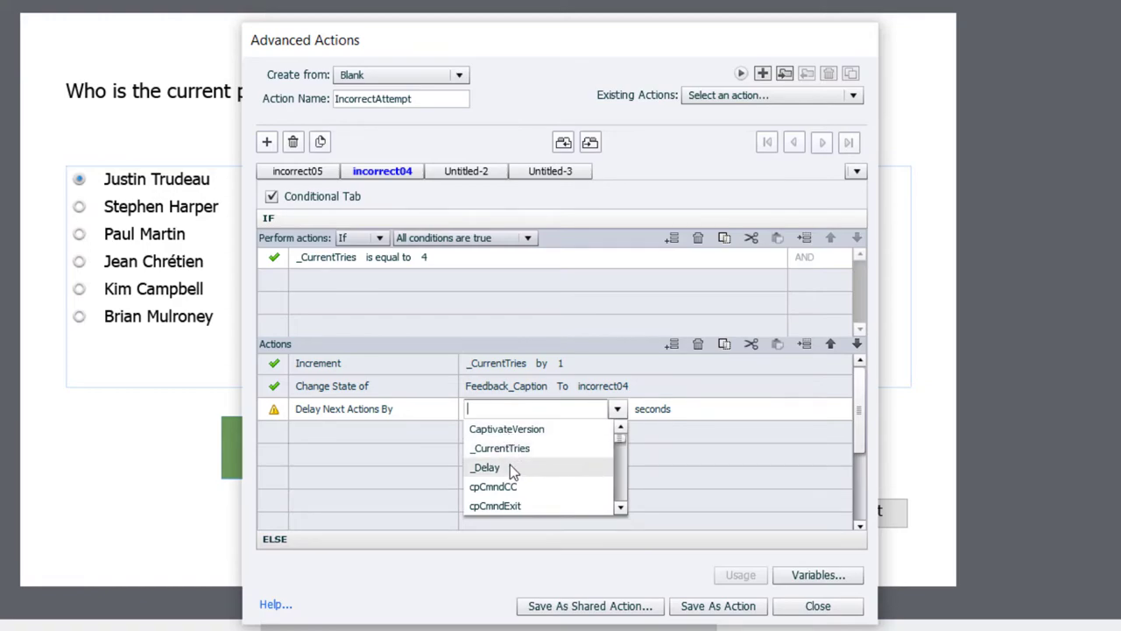
left_click(507, 452)
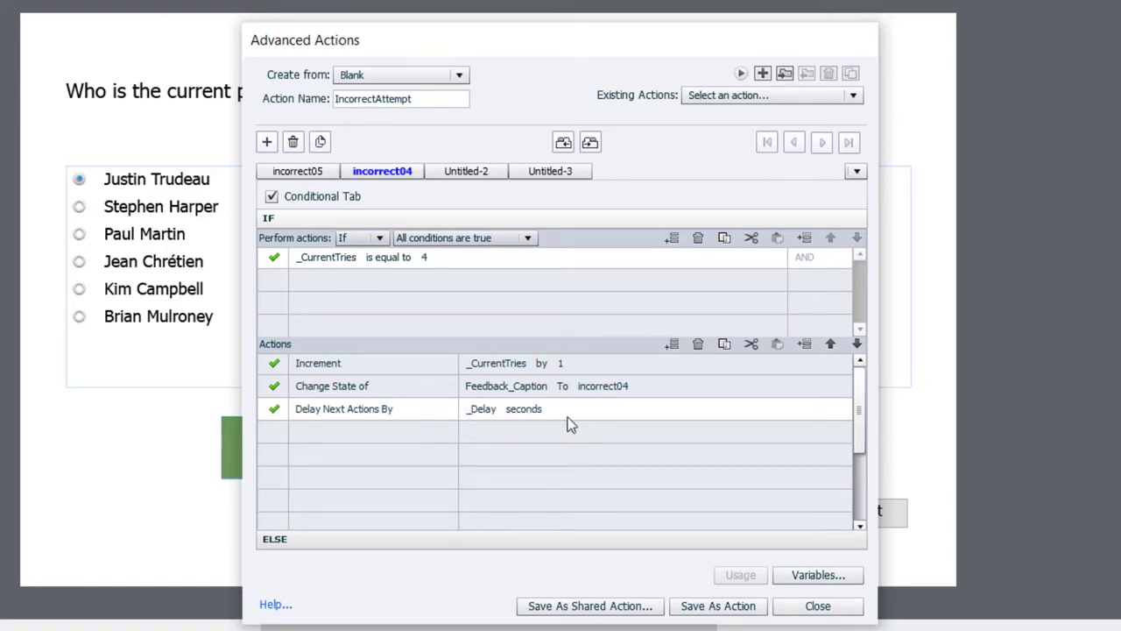
- Add a Change State action returning Feedback_Caption to Normal
double_click(307, 431)
left_click(307, 431)
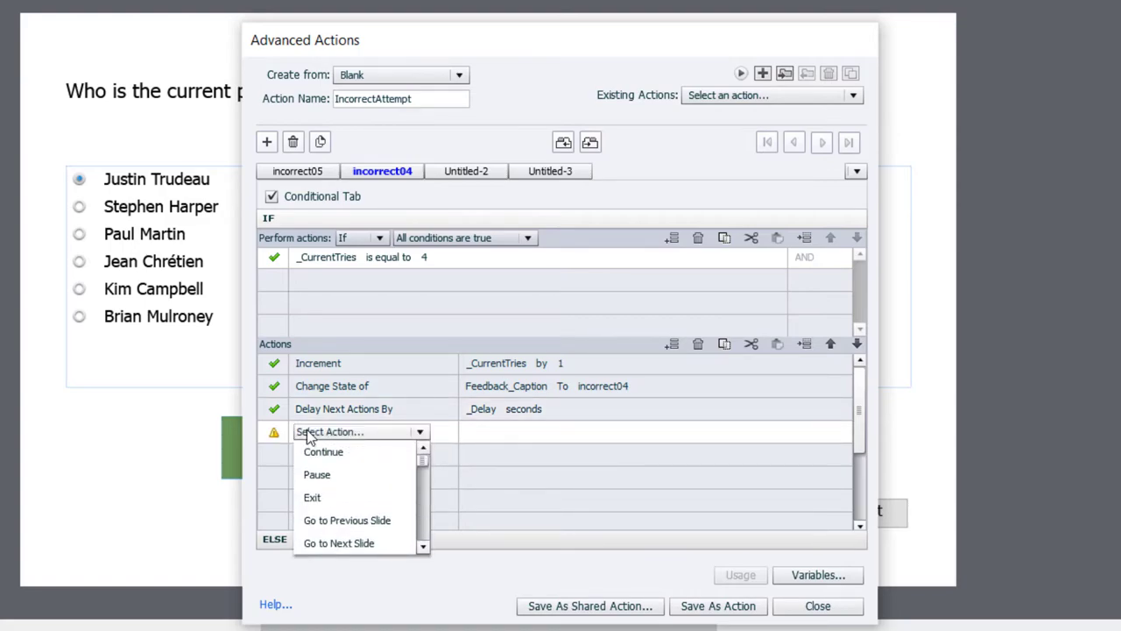
scroll(308, 445, "down", 10)
left_click(309, 452)
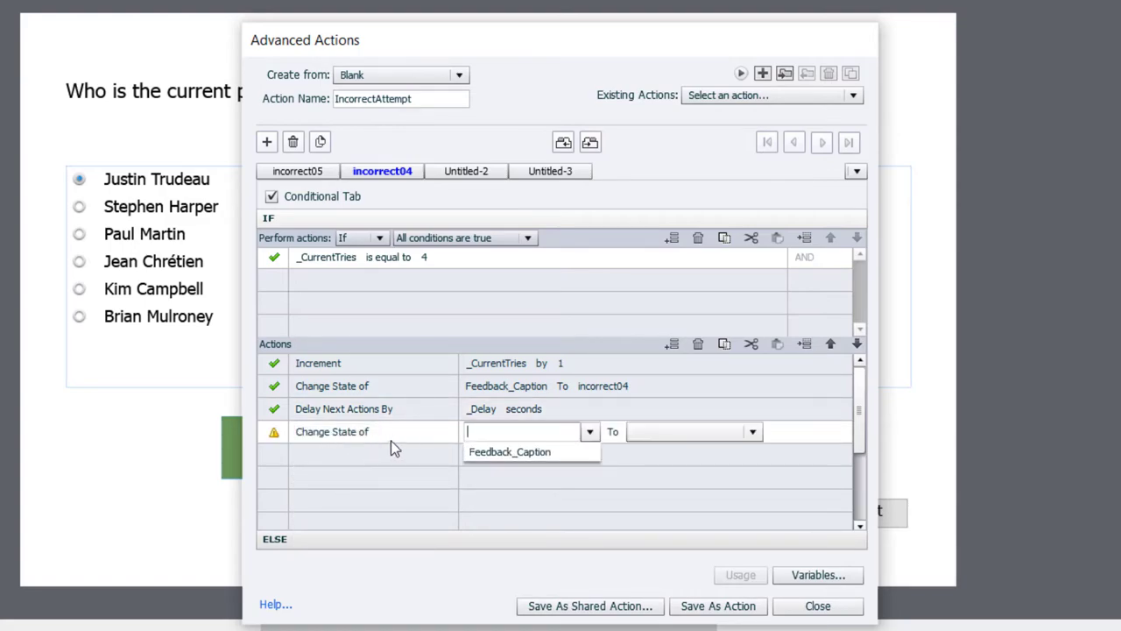
left_click(506, 454)
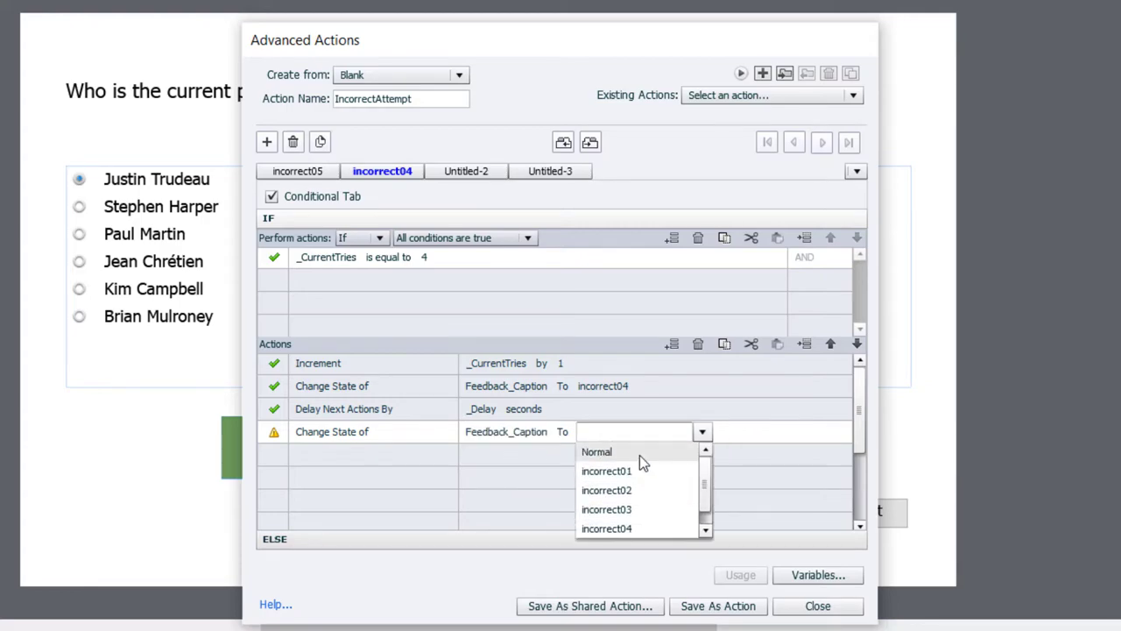
left_click(636, 452)
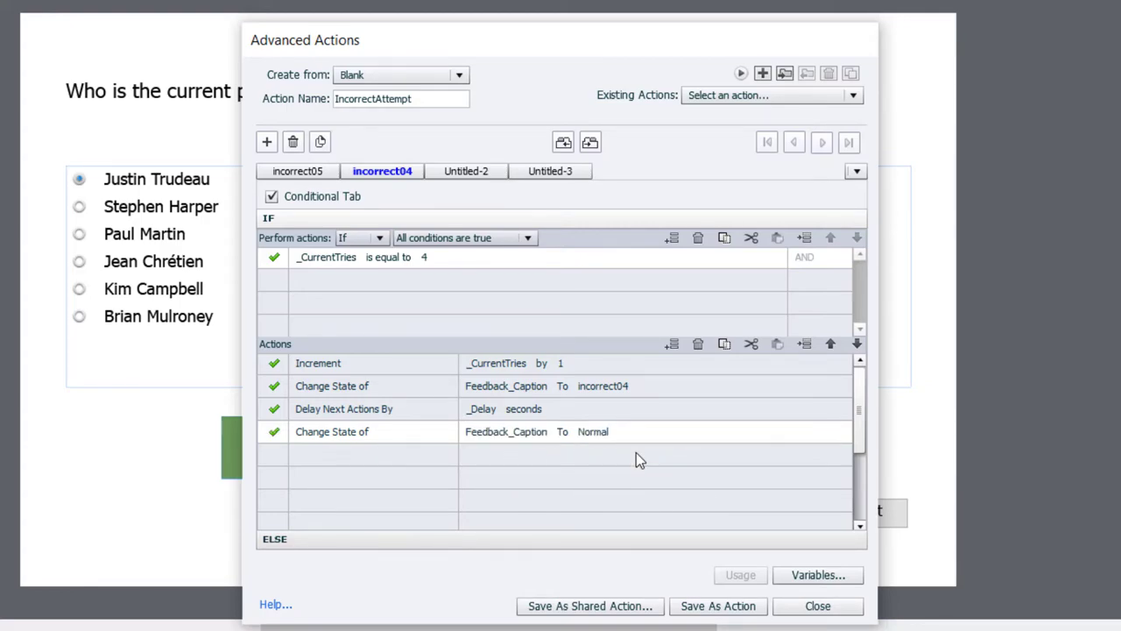
- Duplicate the decision as incorrect03, testing tries equal to 3 and showing the incorrect03 state
left_click(322, 143)
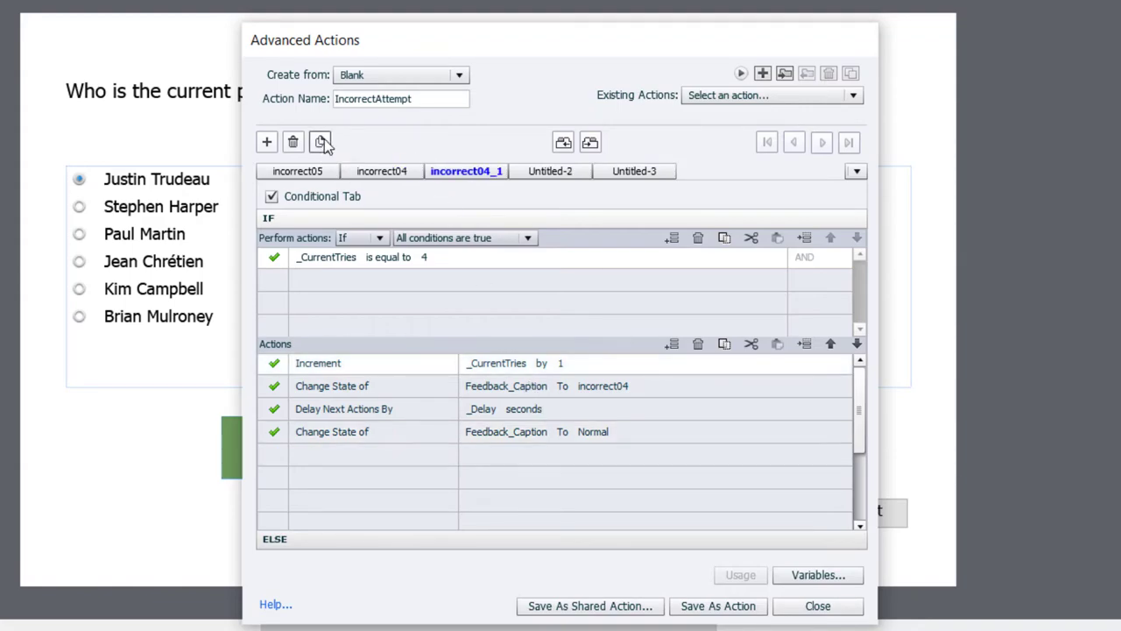
left_click(424, 257)
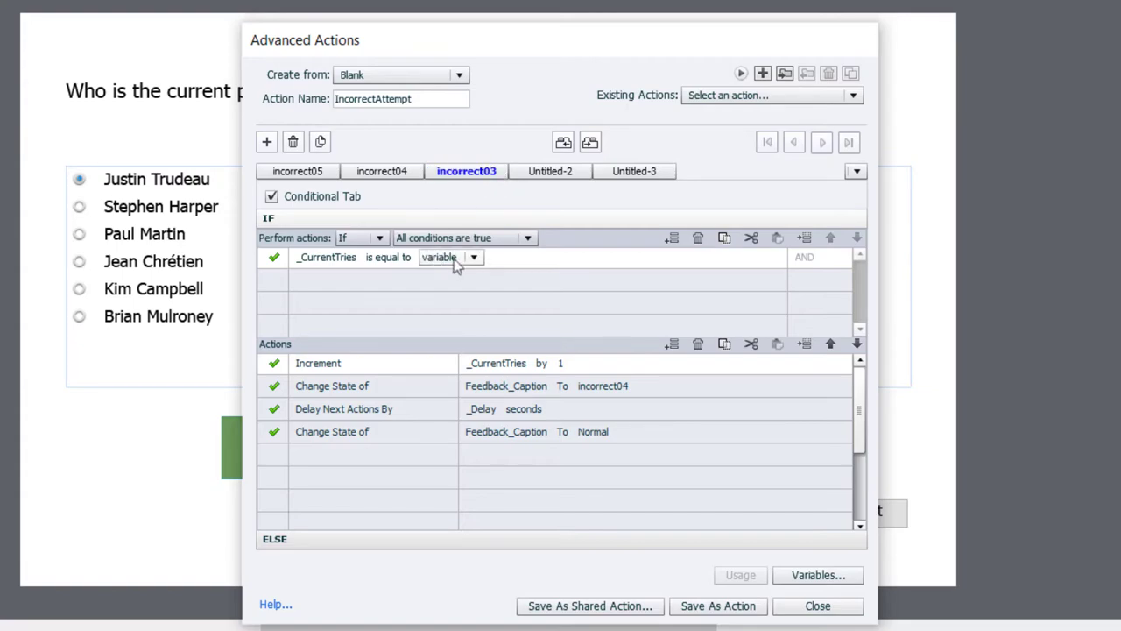
left_click(473, 257)
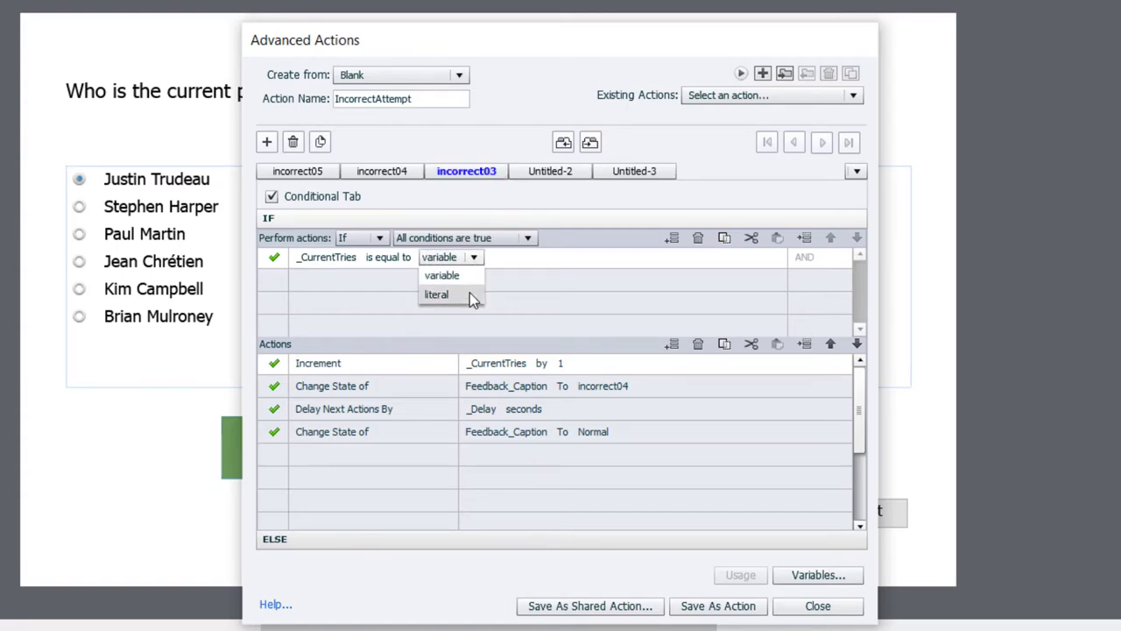
left_click(469, 293)
type("3")
key("Return")
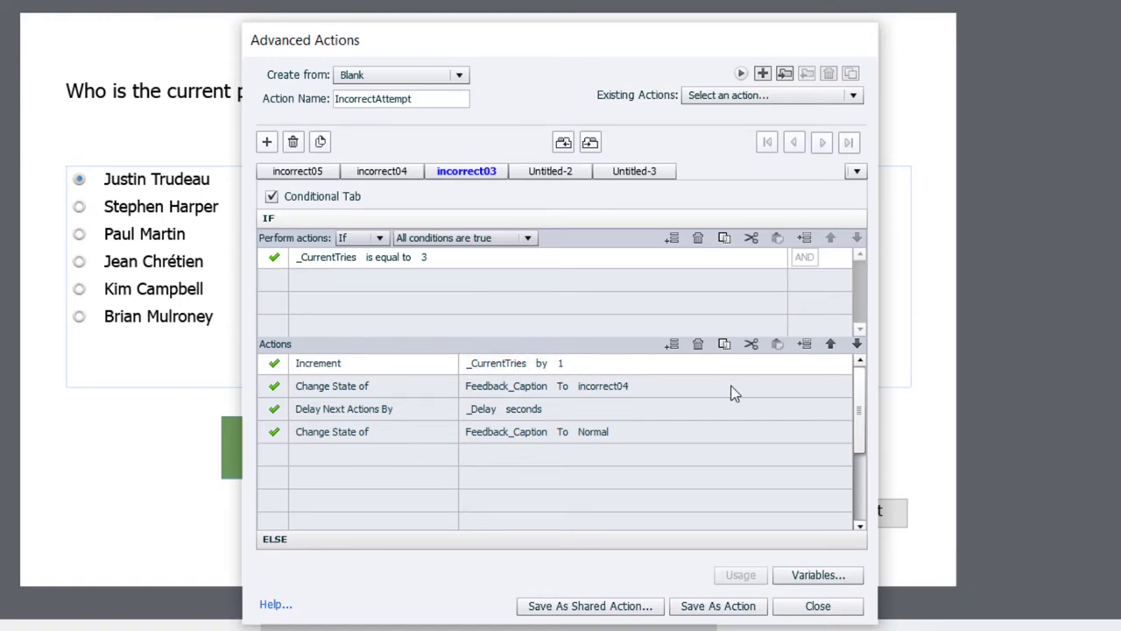
left_click(620, 394)
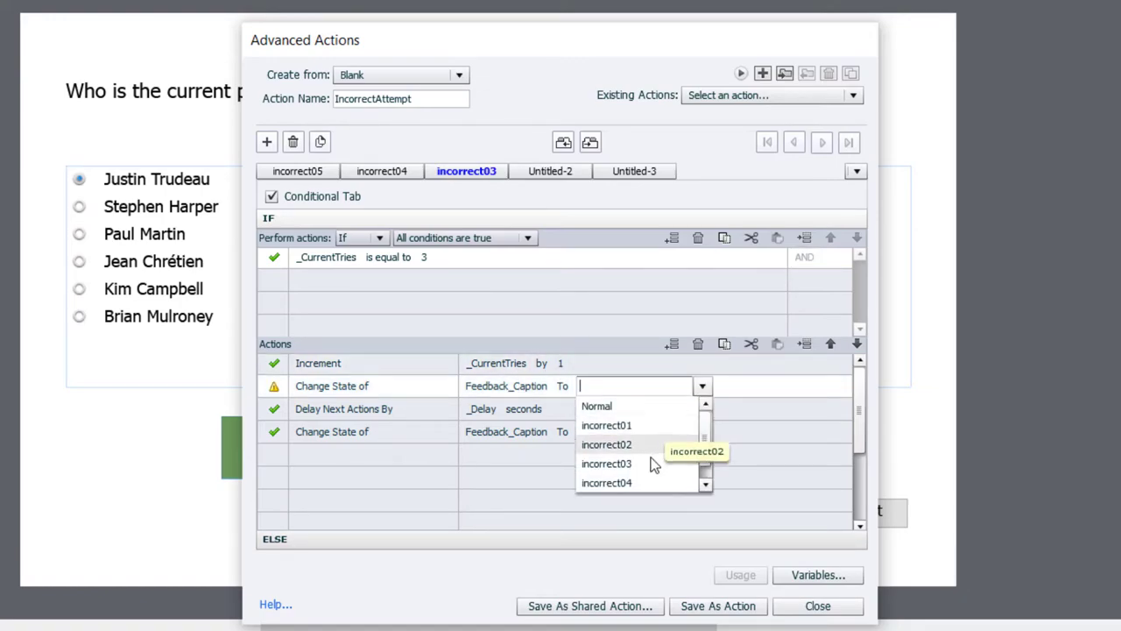
left_click(646, 462)
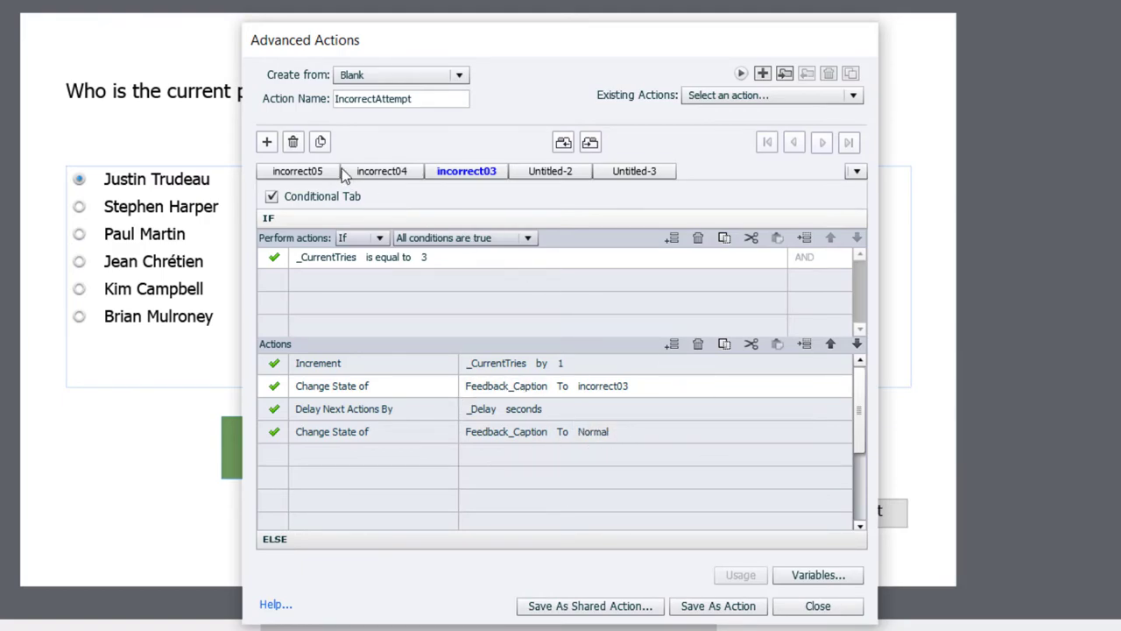
- Add decision incorrect02, testing tries equal to 2 and showing the incorrect02 state
left_click(321, 142)
double_click(571, 175)
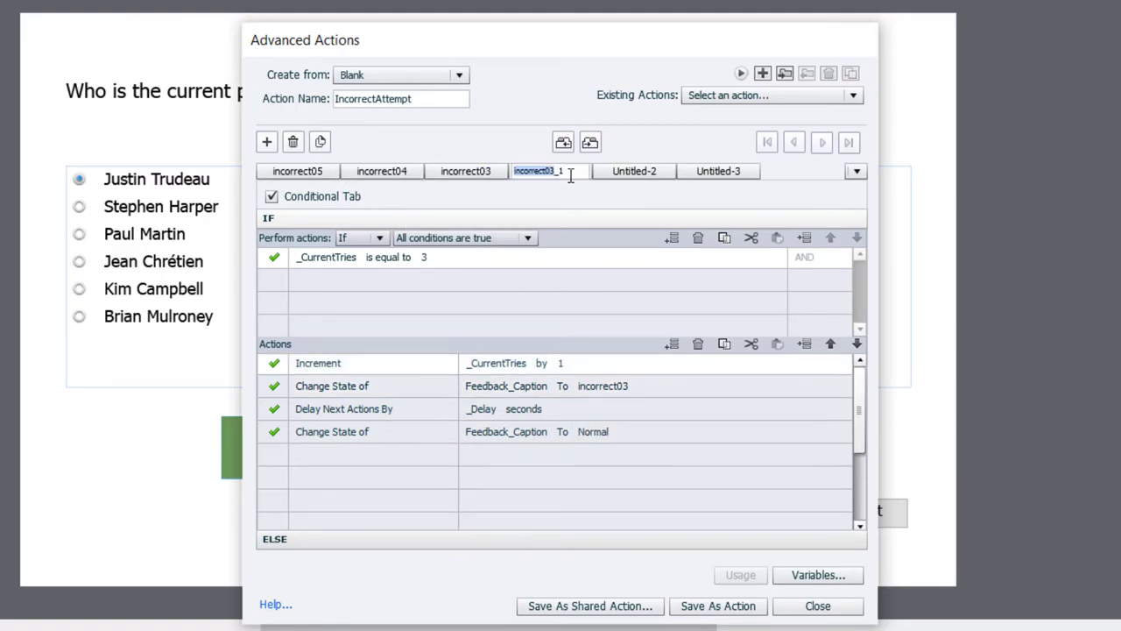
key("BackSpace")
key("BackSpace")
key("BackSpace")
type("2")
key("Return")
left_click(428, 260)
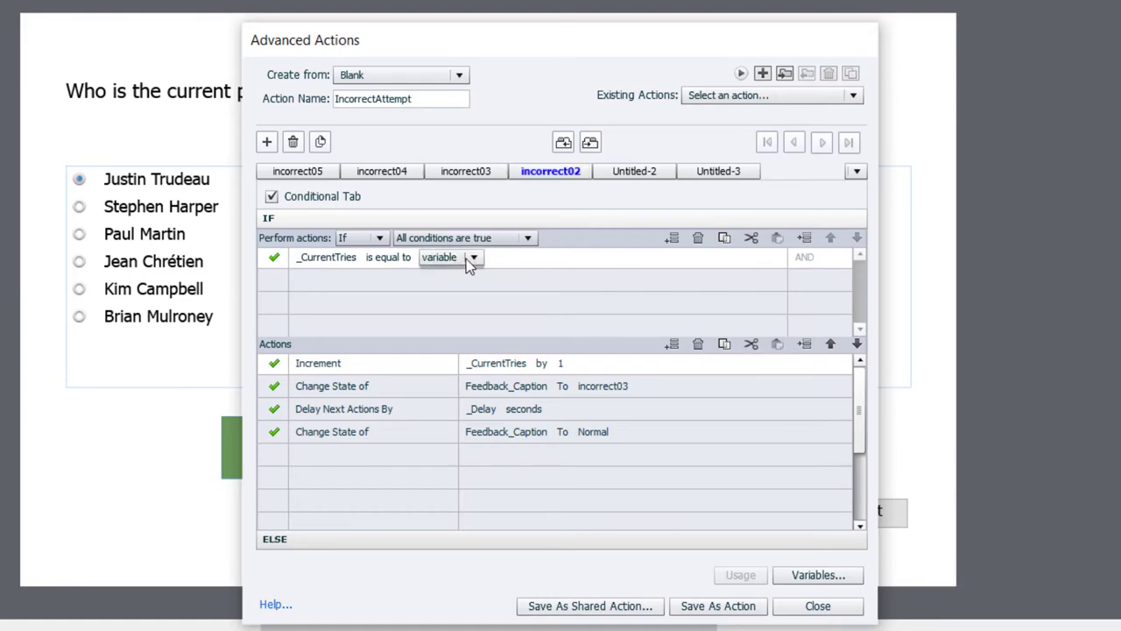
left_click(472, 257)
left_click(466, 296)
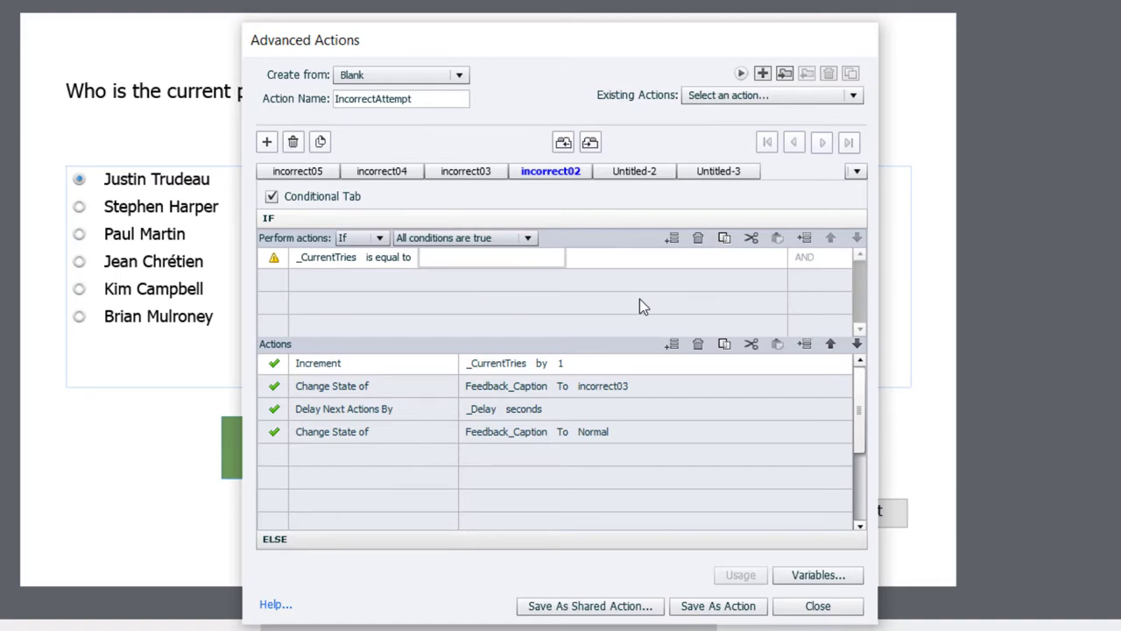
type("2")
key("Return")
left_click(604, 385)
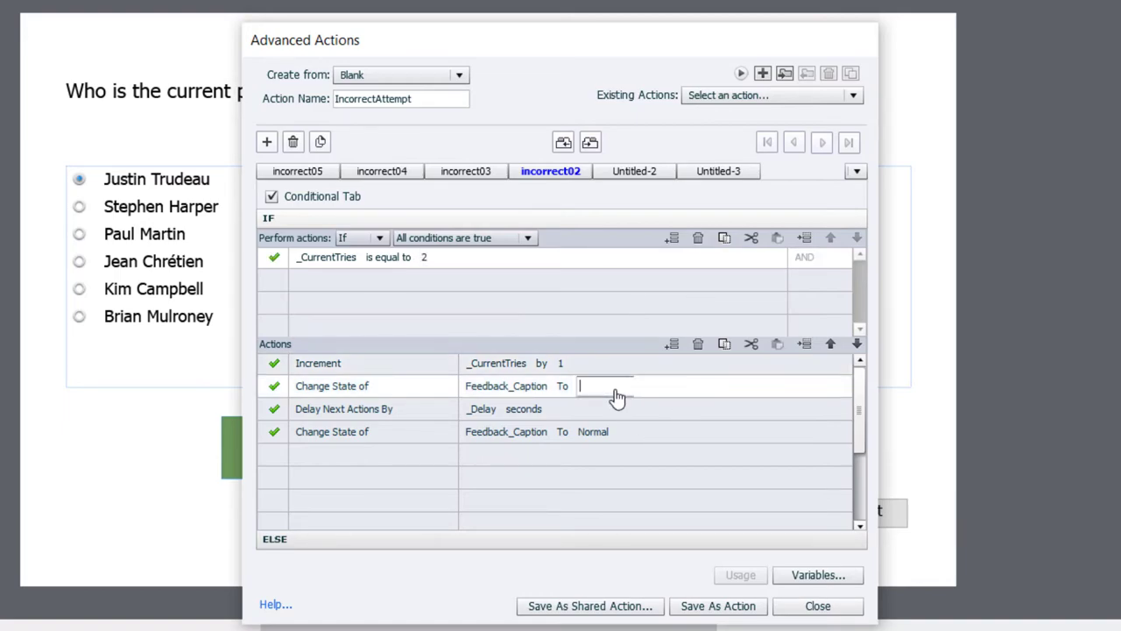
left_click(620, 387)
left_click(606, 444)
- Add decision incorrect01, testing tries equal to 1 and showing the incorrect01 state
left_click(320, 141)
double_click(662, 179)
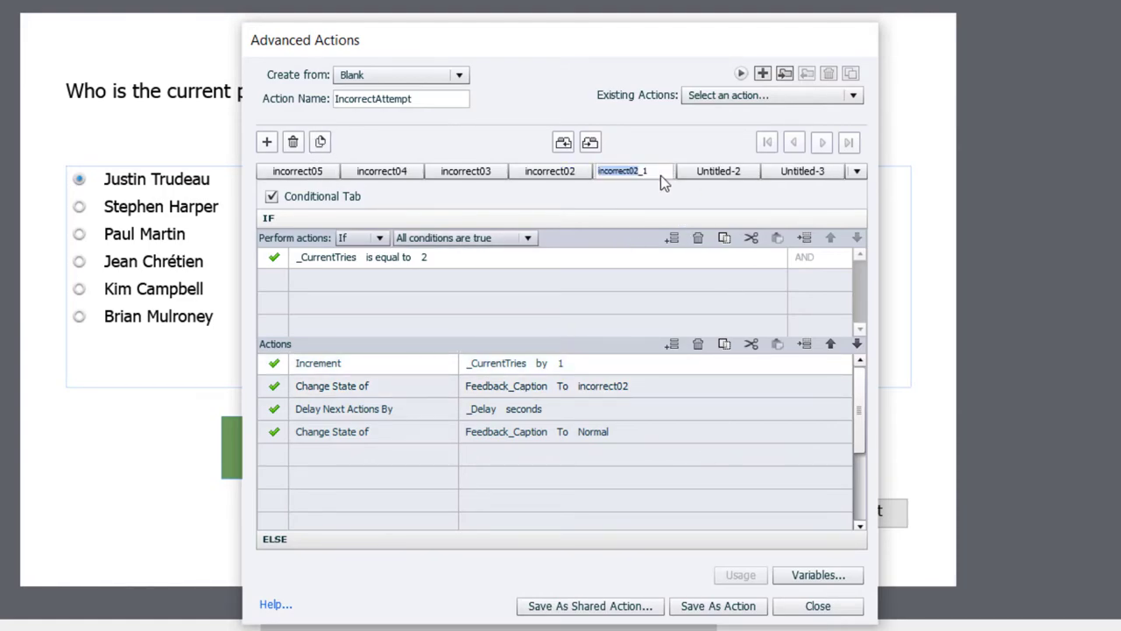
key("BackSpace")
key("BackSpace")
key("BackSpace")
type("1")
left_click(423, 256)
left_click(473, 257)
left_click(474, 294)
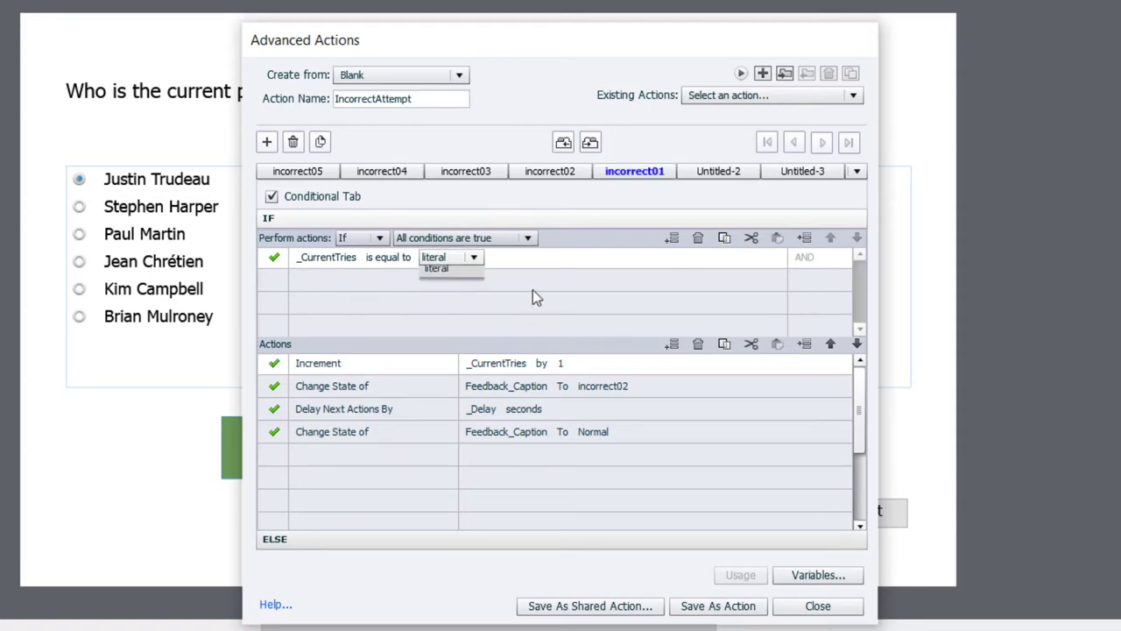
type("1")
key("Return")
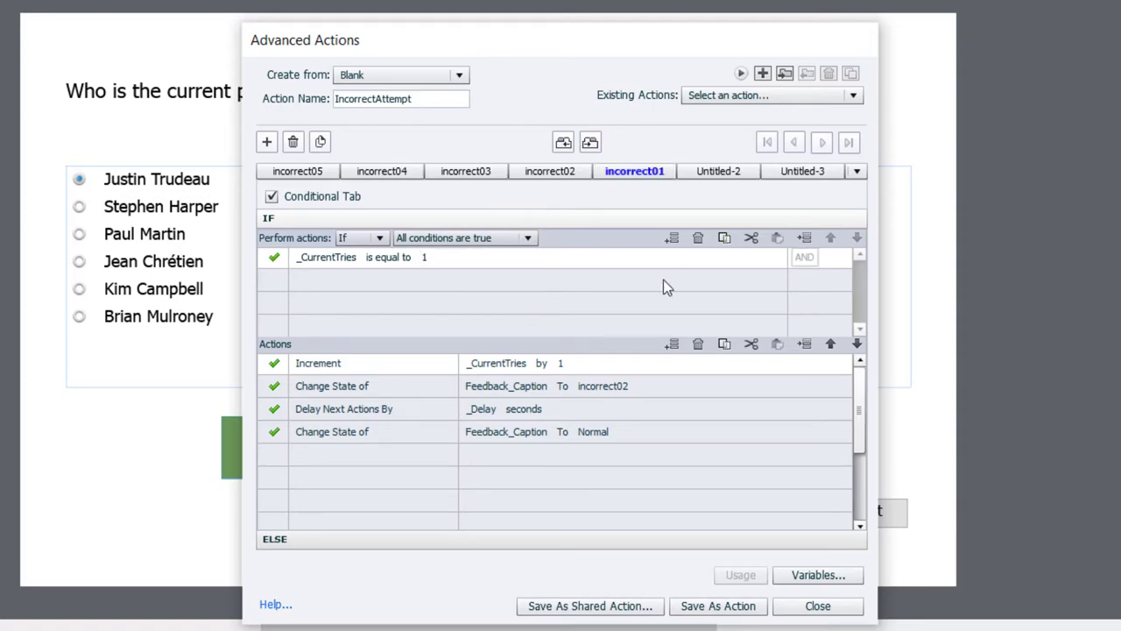
left_click(613, 390)
left_click(649, 425)
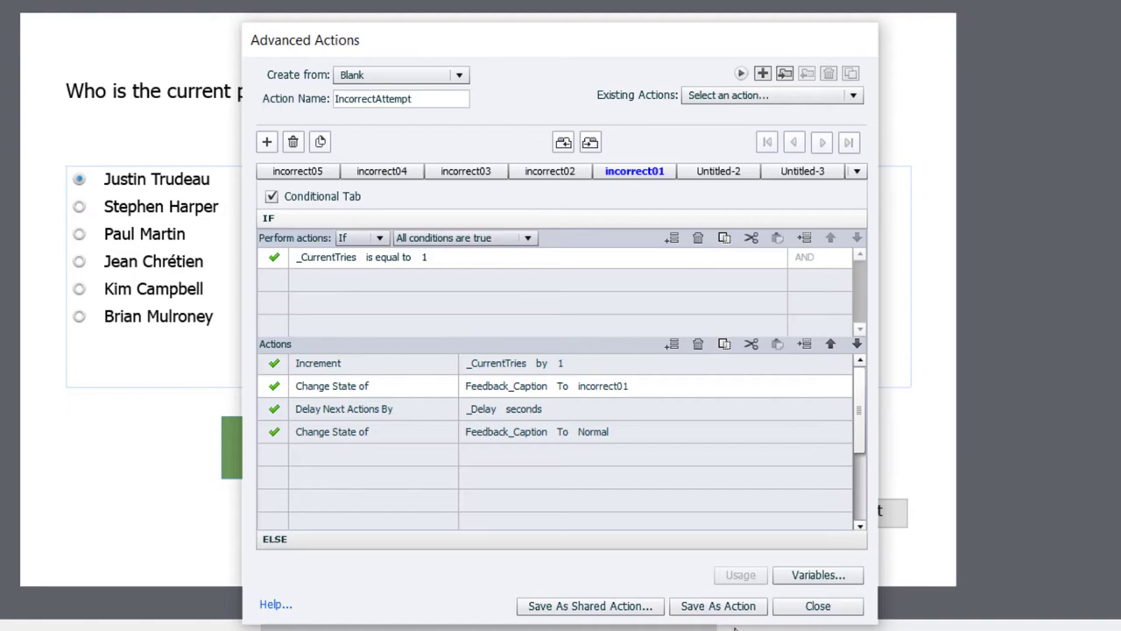
- Save the IncorrectAttempt action and close Advanced Actions
left_click(718, 605)
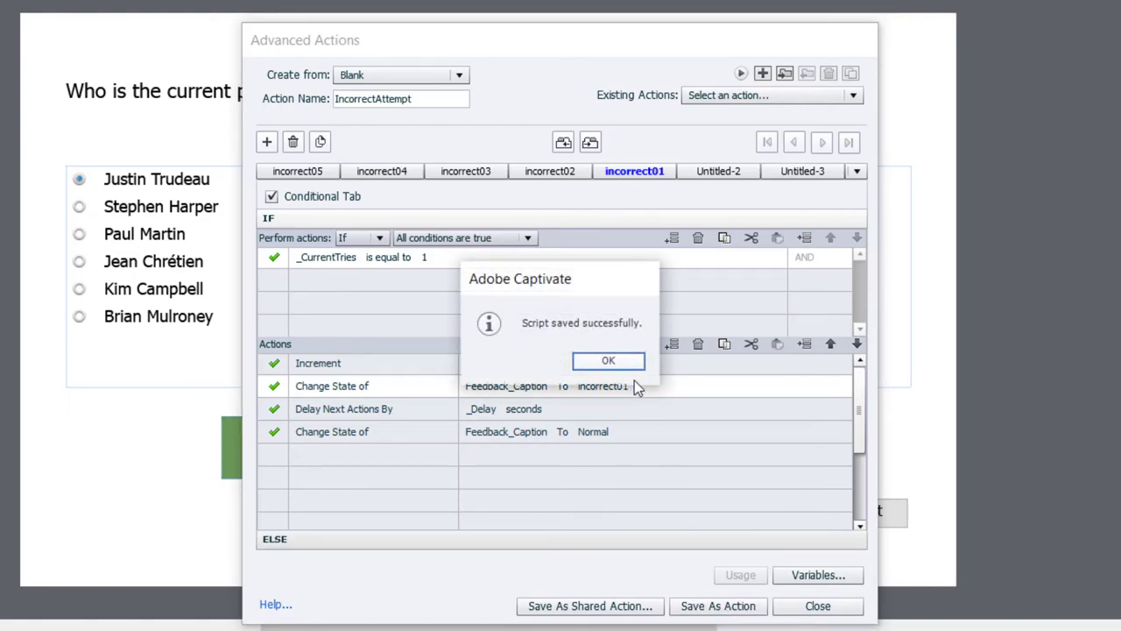
left_click(609, 363)
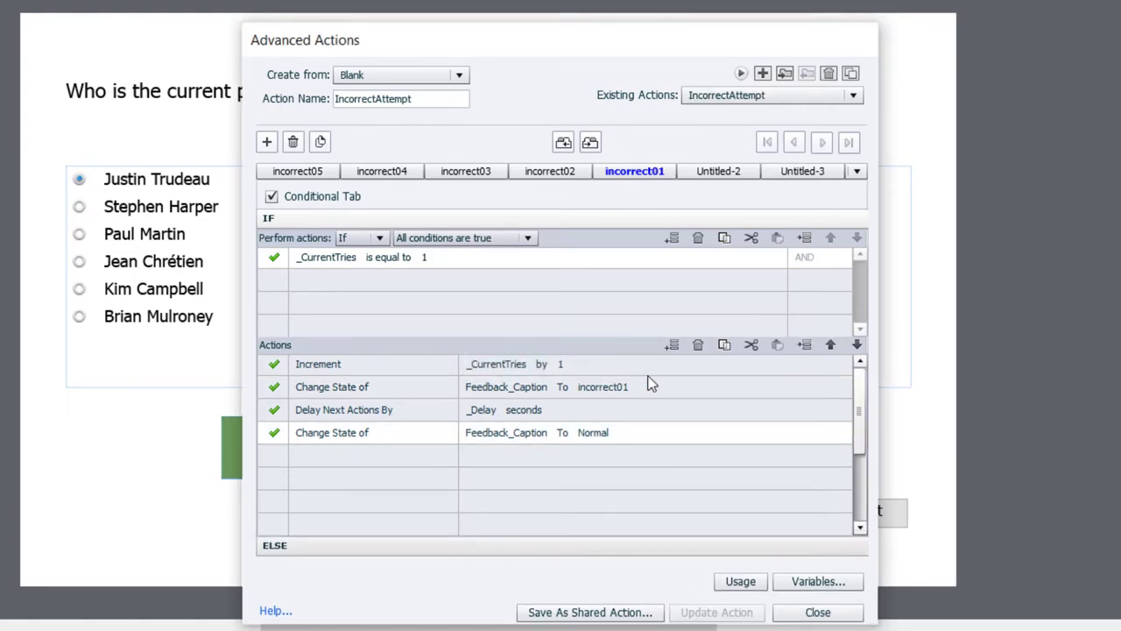
left_click(811, 605)
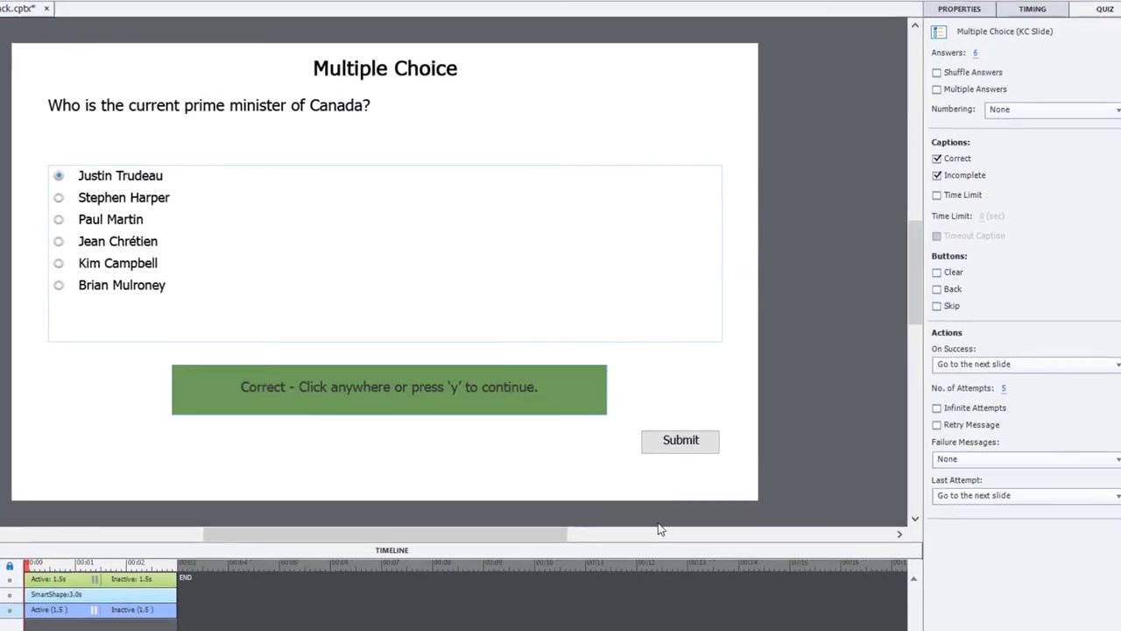
- Set the slide's On Enter action to execute the ResetTries advanced action
left_click(841, 136)
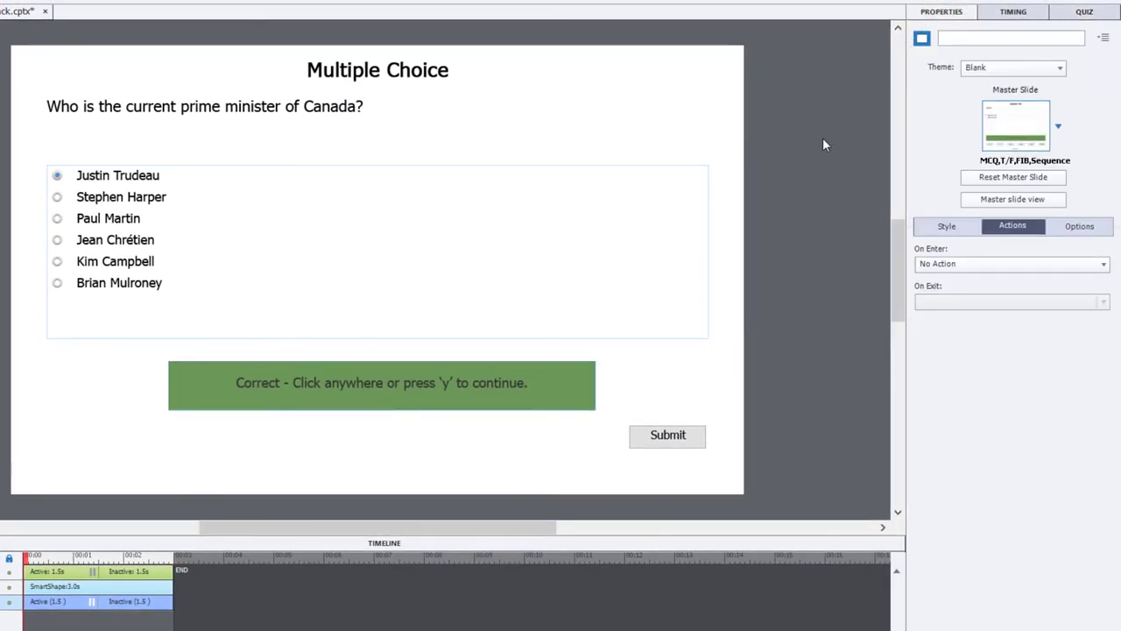
left_click(985, 263)
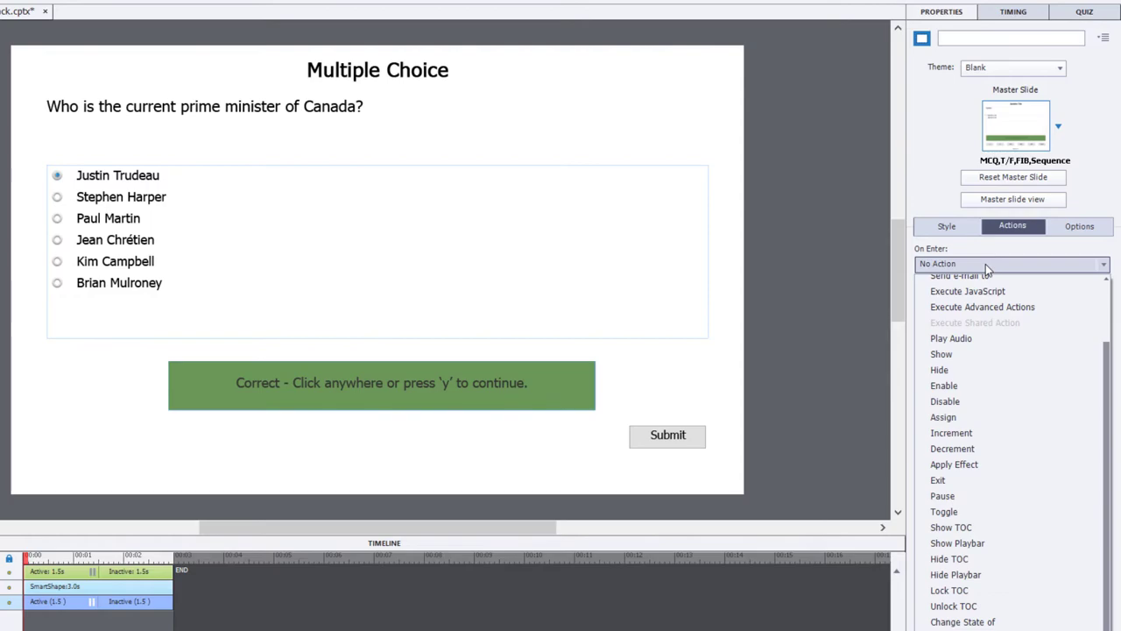
left_click(1033, 307)
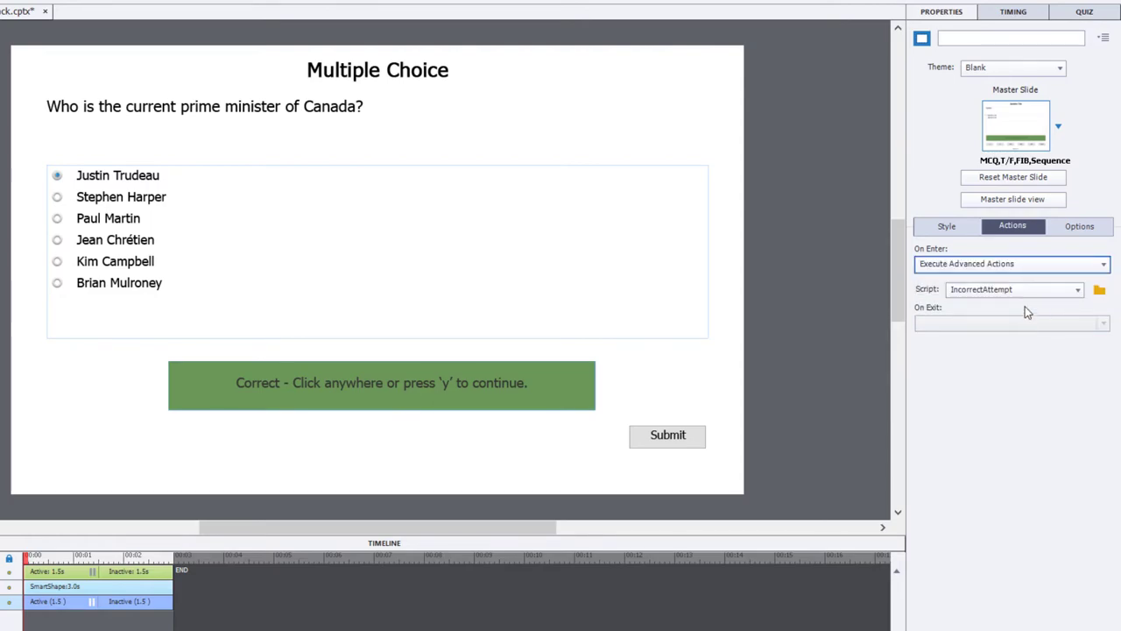
left_click(1016, 292)
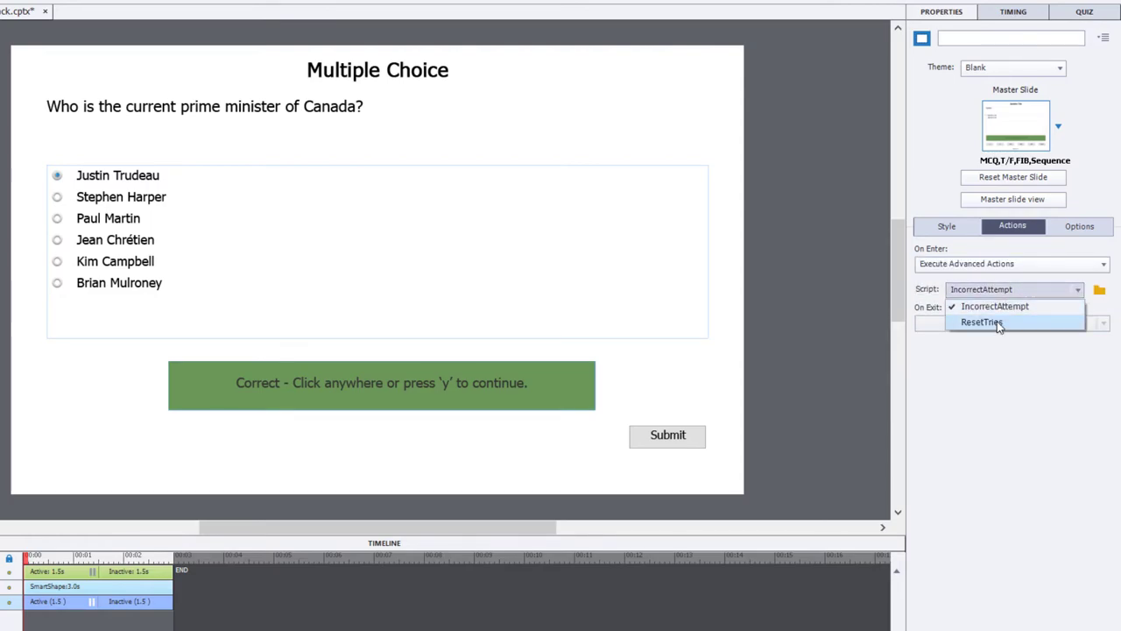
left_click(994, 322)
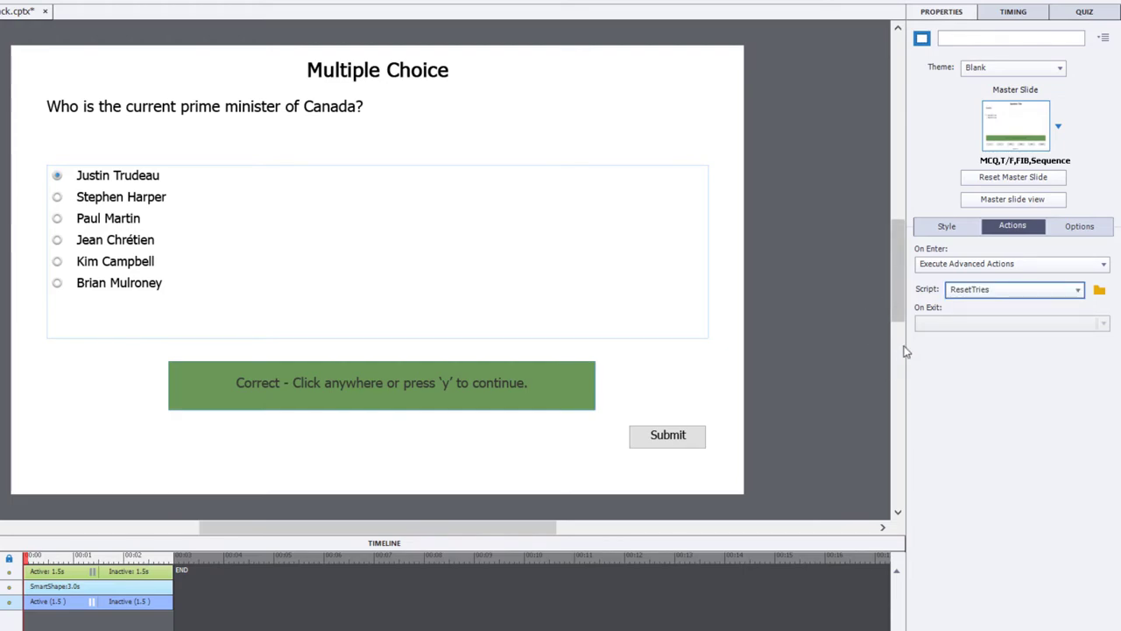
- Confirm 5 attempts with Last Attempt going to the next slide, then select the Stephen Harper answer
left_click(1085, 13)
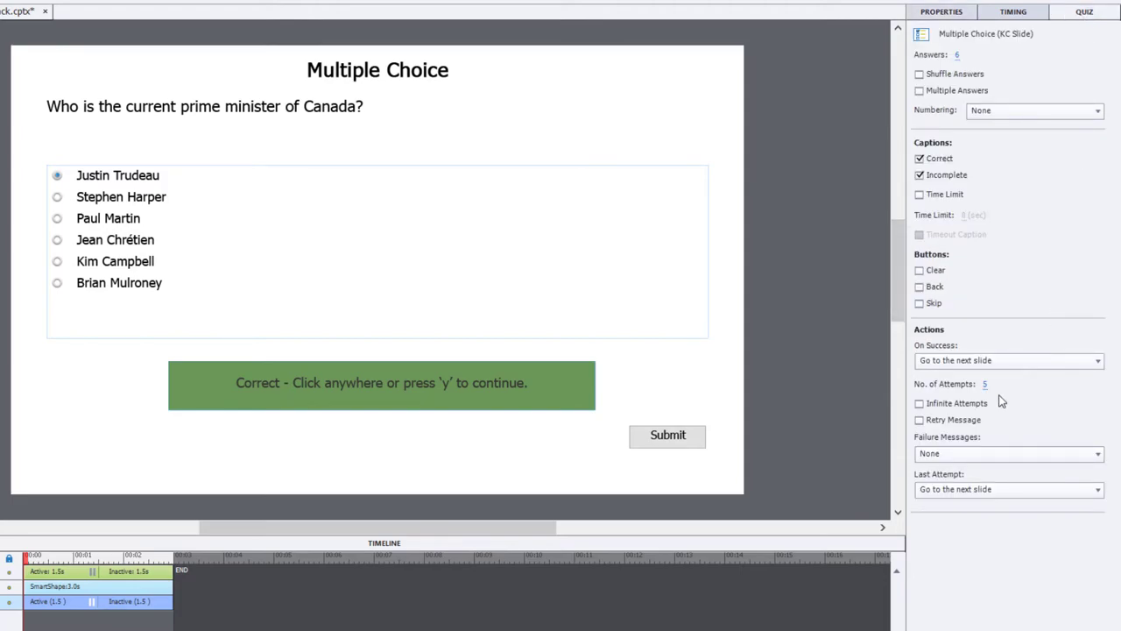
left_click(948, 490)
left_click(949, 490)
left_click(139, 198)
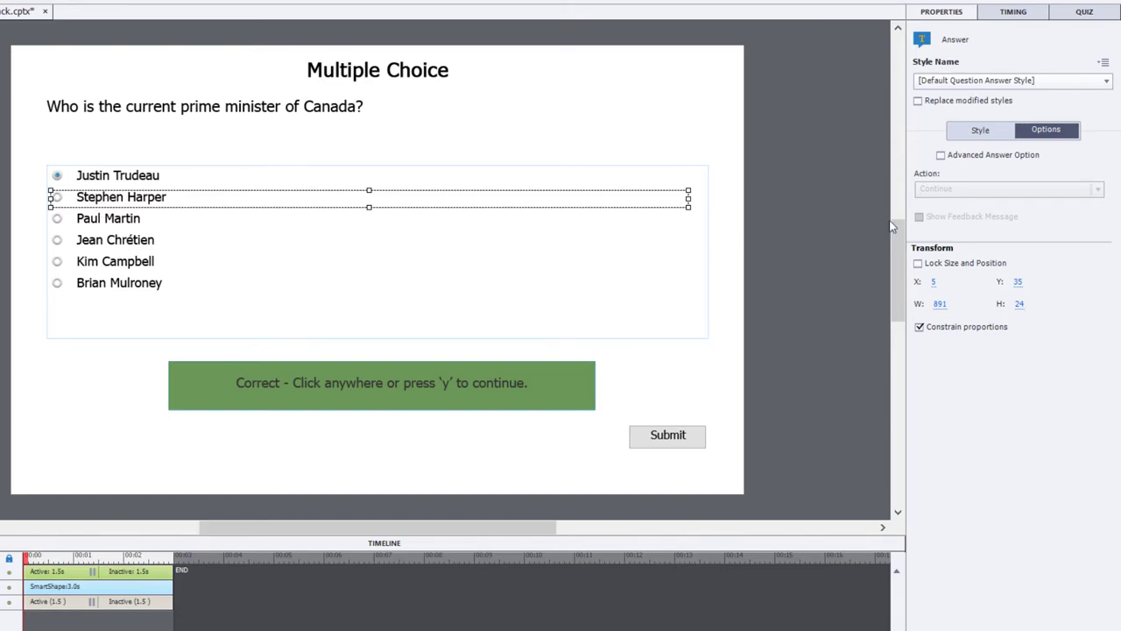
- Make the Stephen Harper and Paul Martin answers execute the IncorrectAttempt advanced action
left_click(959, 158)
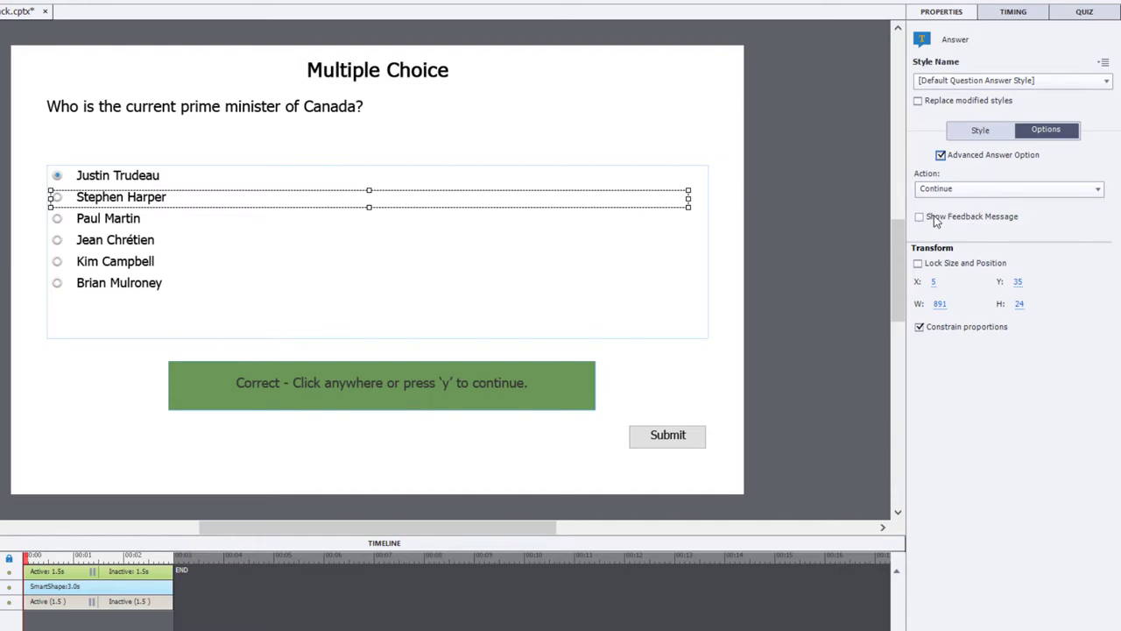
left_click(988, 195)
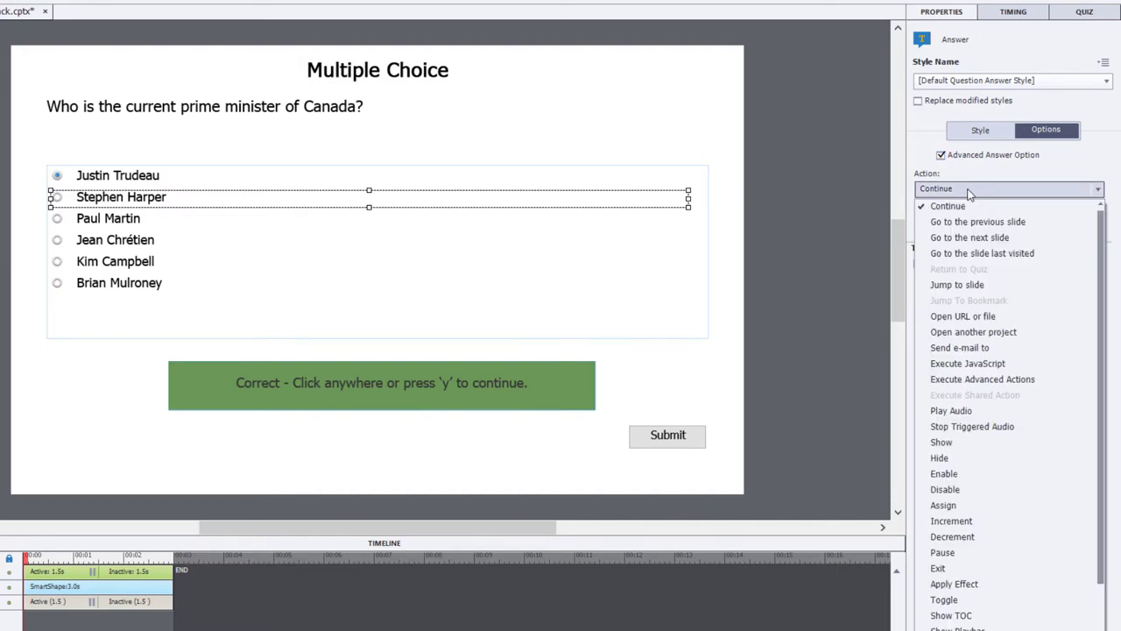
left_click(1006, 383)
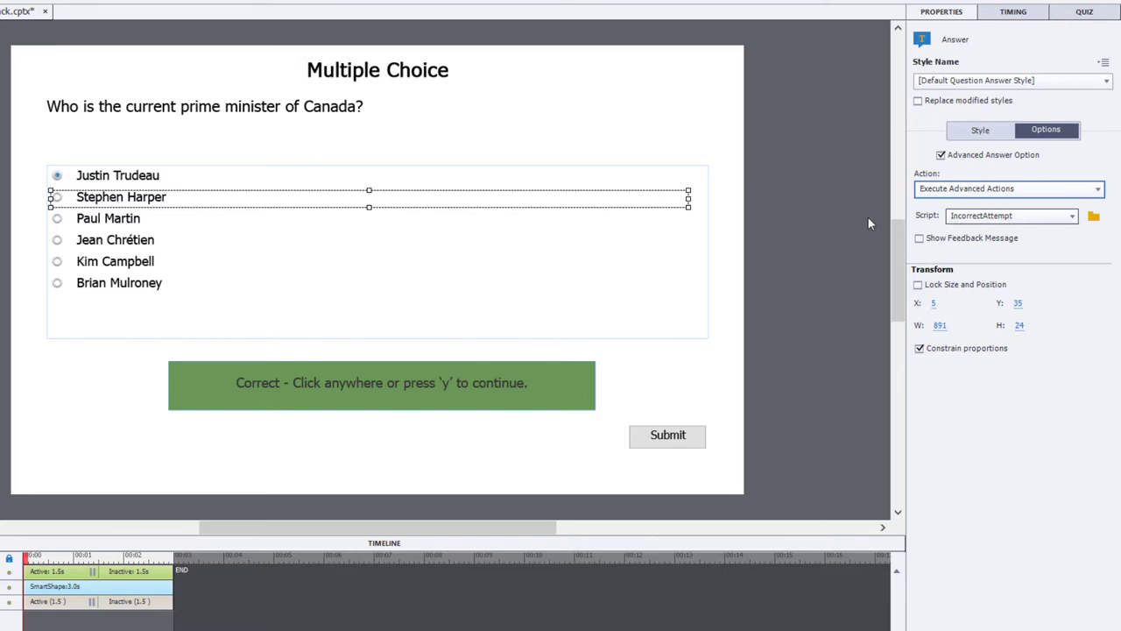
left_click(130, 228)
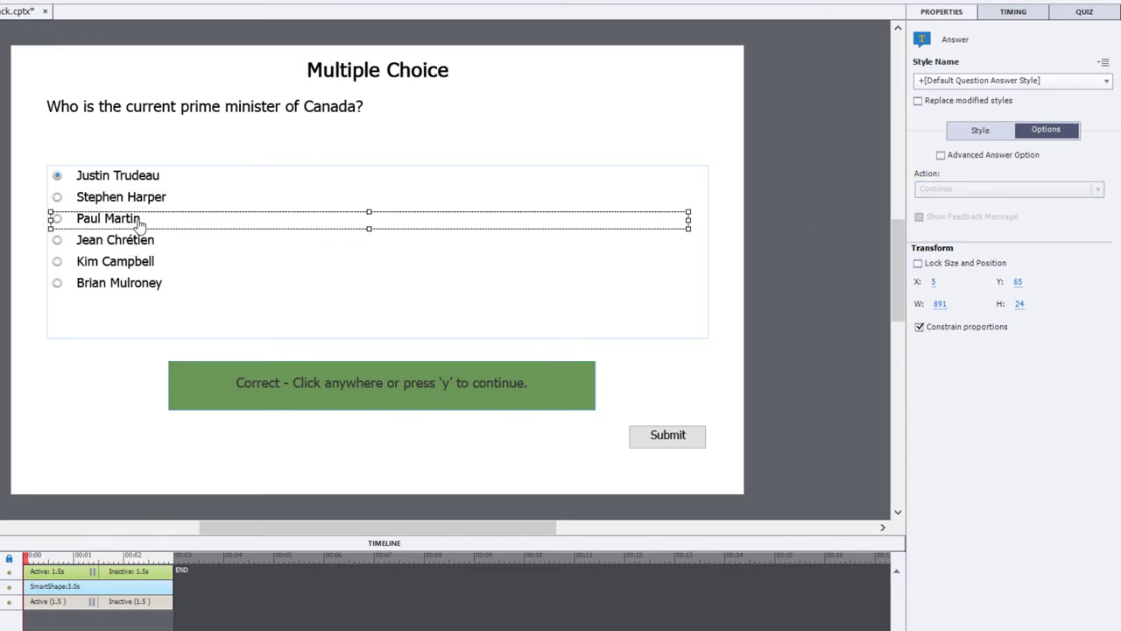
left_click(978, 157)
left_click(986, 193)
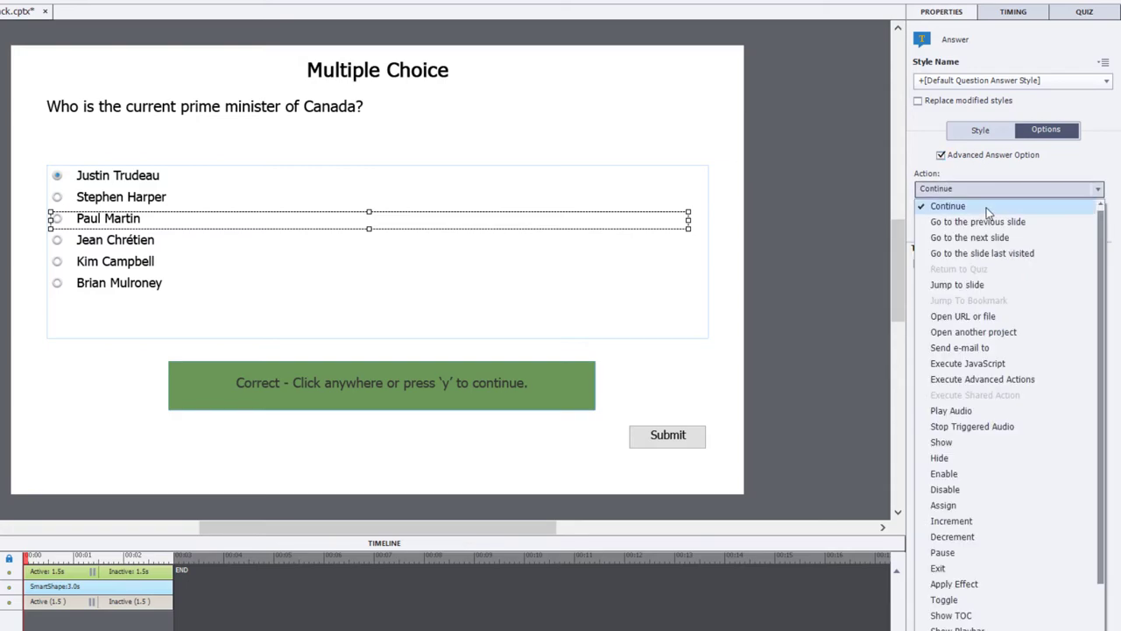
left_click(982, 380)
- Give the Jean Chrétien, Kim Campbell and Brian Mulroney answers the same IncorrectAttempt advanced action
left_click(141, 246)
left_click(1008, 189)
left_click(983, 379)
left_click(123, 261)
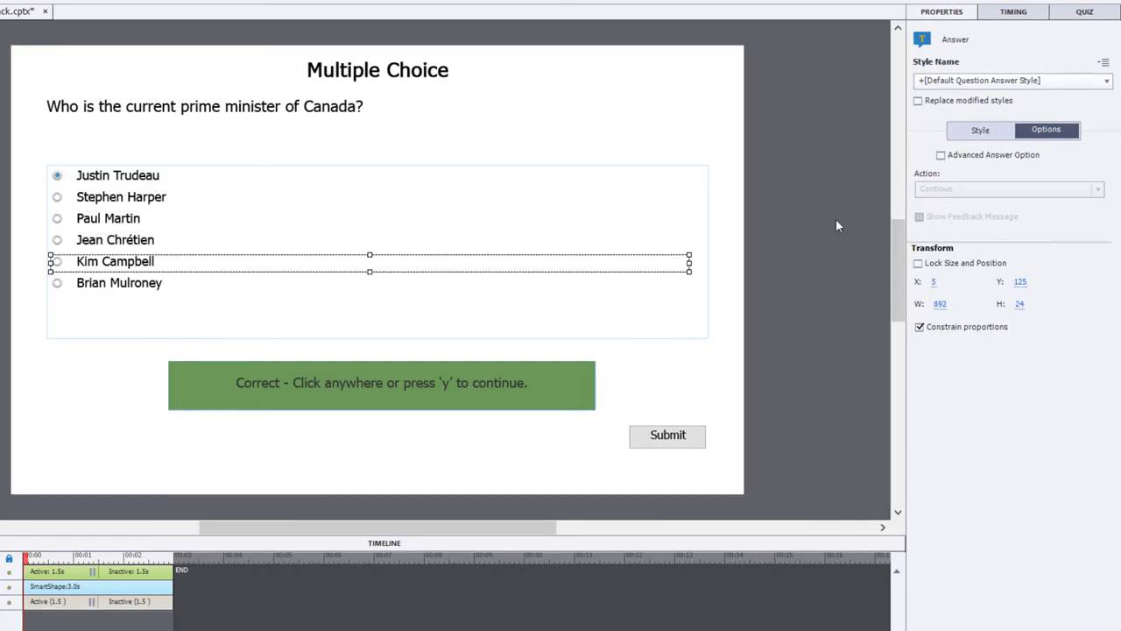
left_click(1008, 188)
left_click(982, 379)
left_click(123, 282)
left_click(1008, 189)
left_click(1029, 380)
left_click(794, 307)
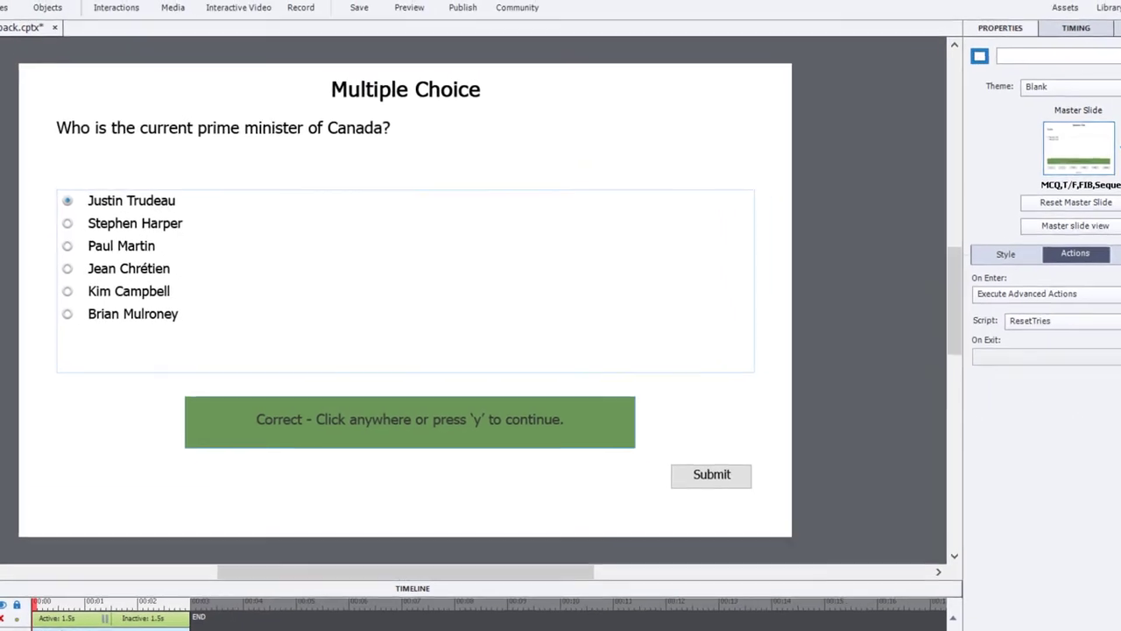
- Preview in an HTML5 browser, submit Stephen Harper, and dismiss the first-attempt incorrect message
left_click(388, 0)
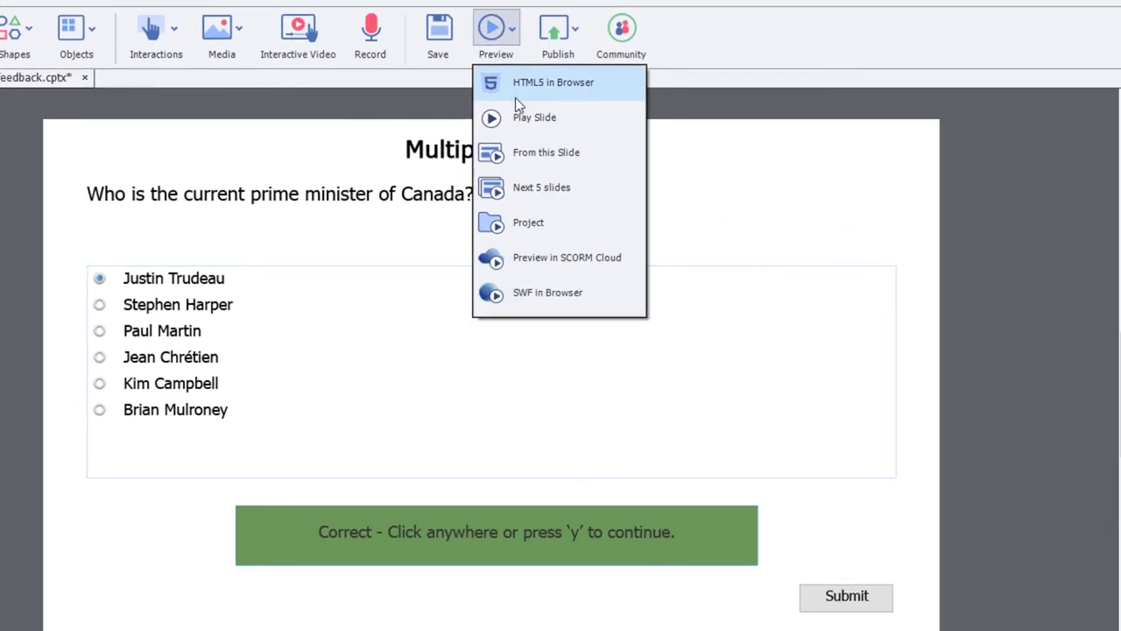
left_click(515, 98)
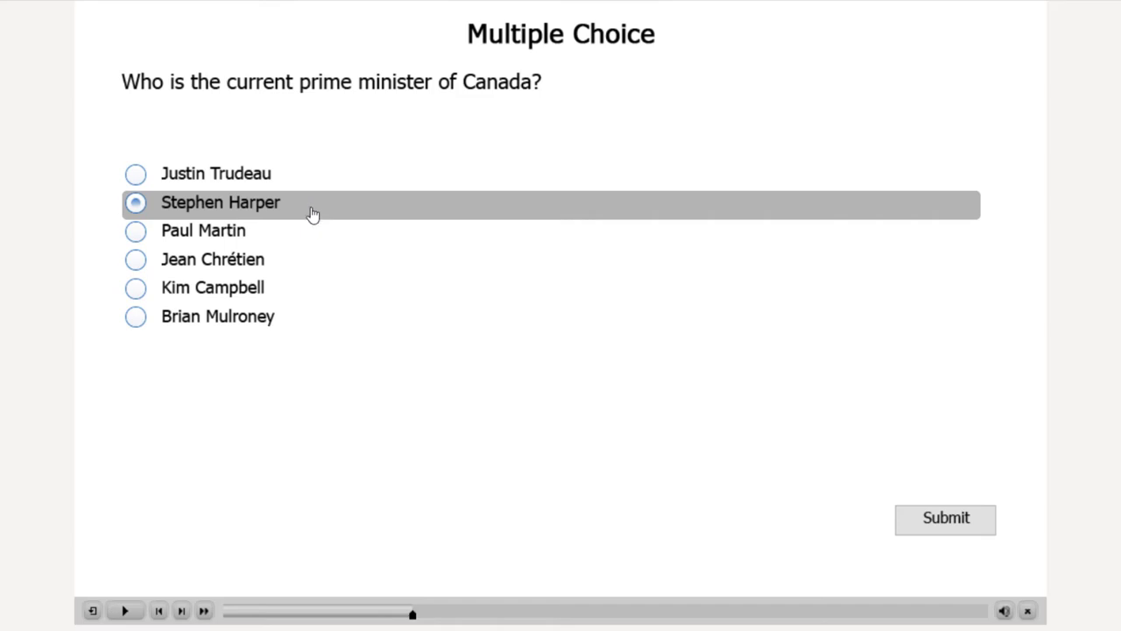
left_click(944, 524)
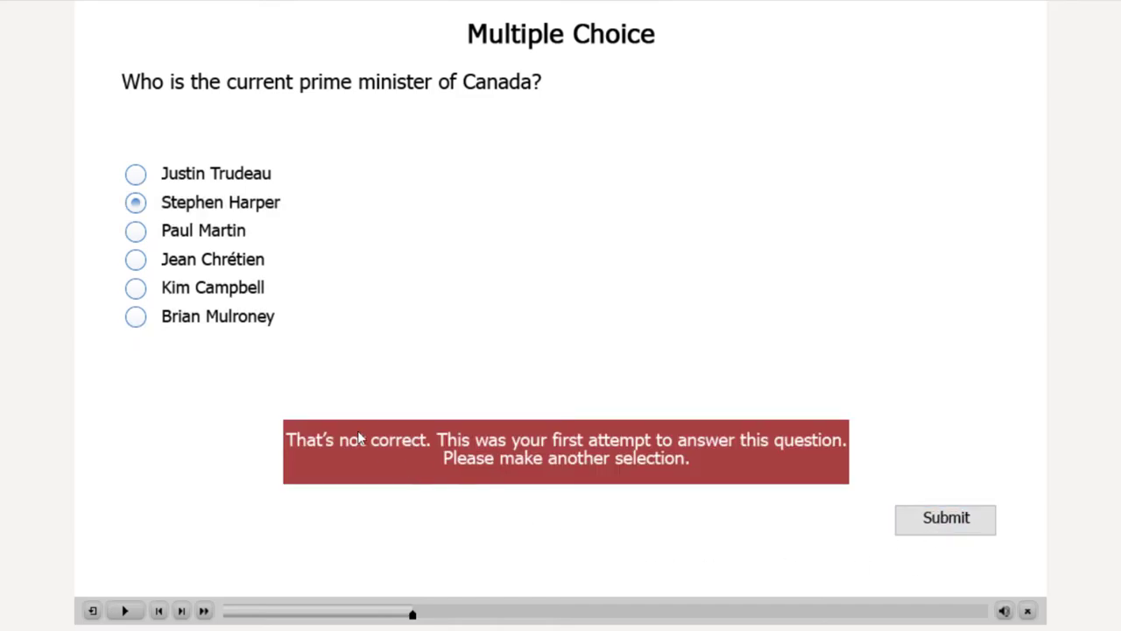
left_click(709, 447)
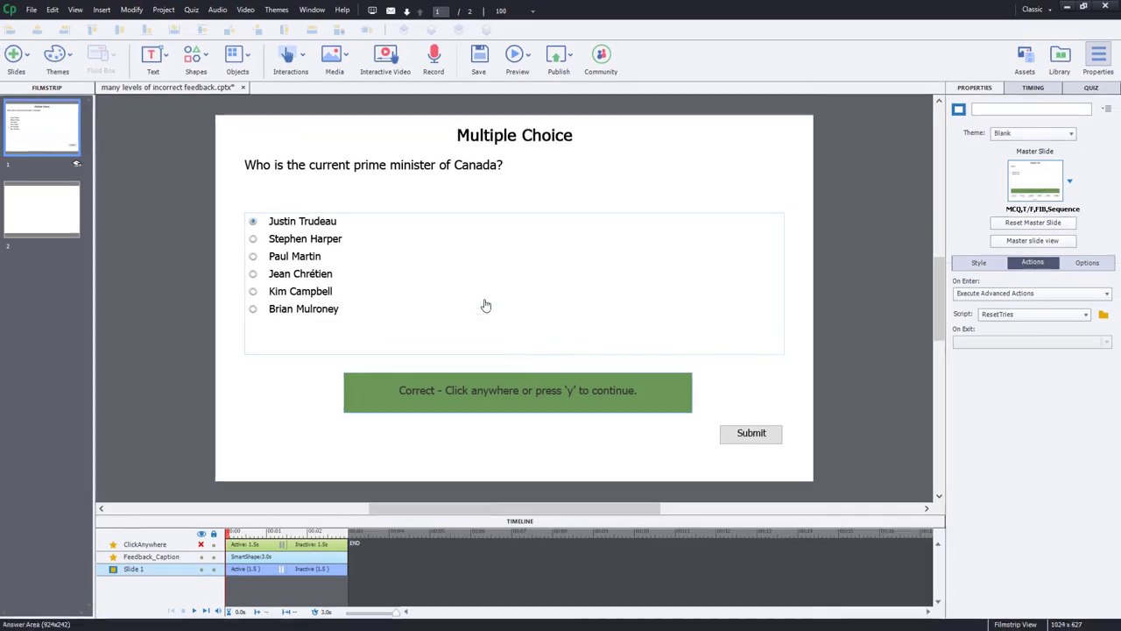
- Update the _Delay project variable from 3 to 5 in the Variables dialog
left_click(163, 10)
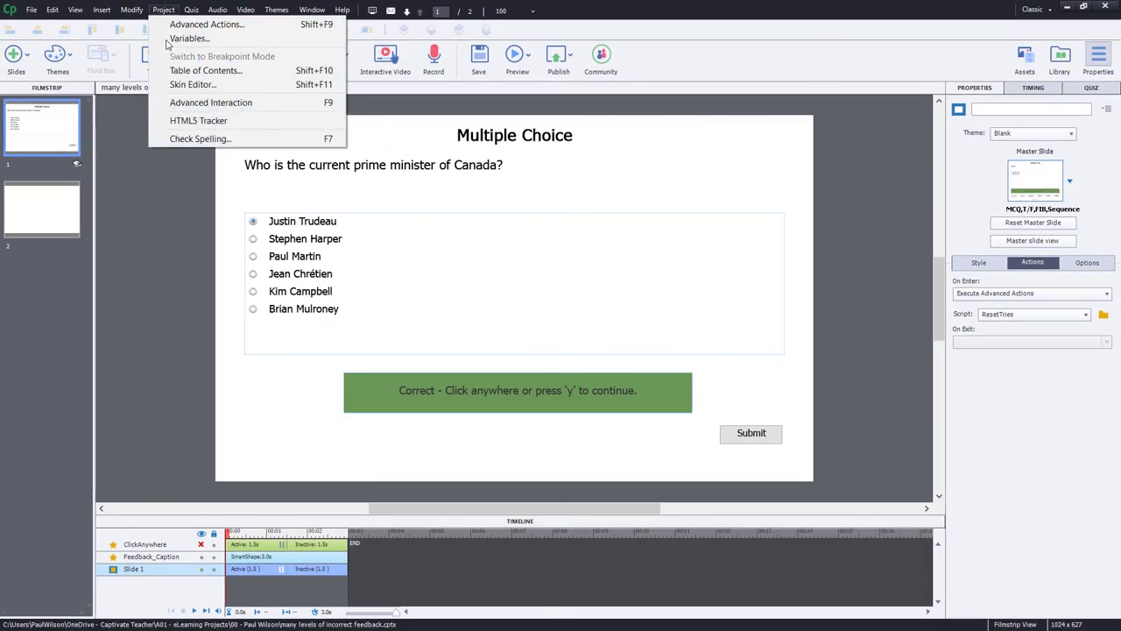
left_click(190, 39)
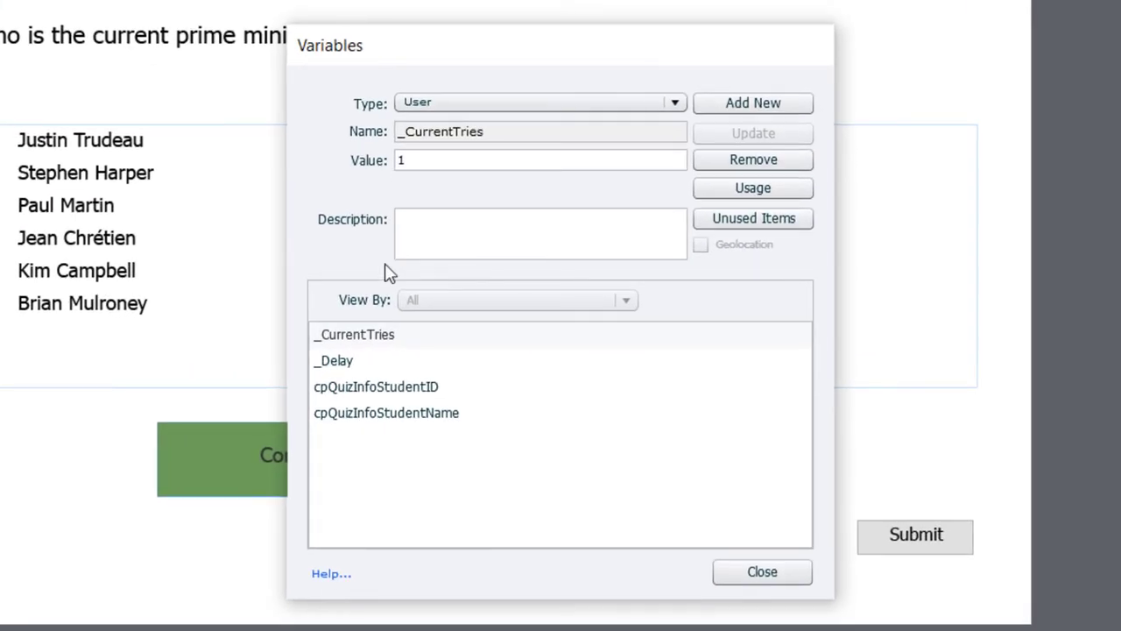
left_click(351, 368)
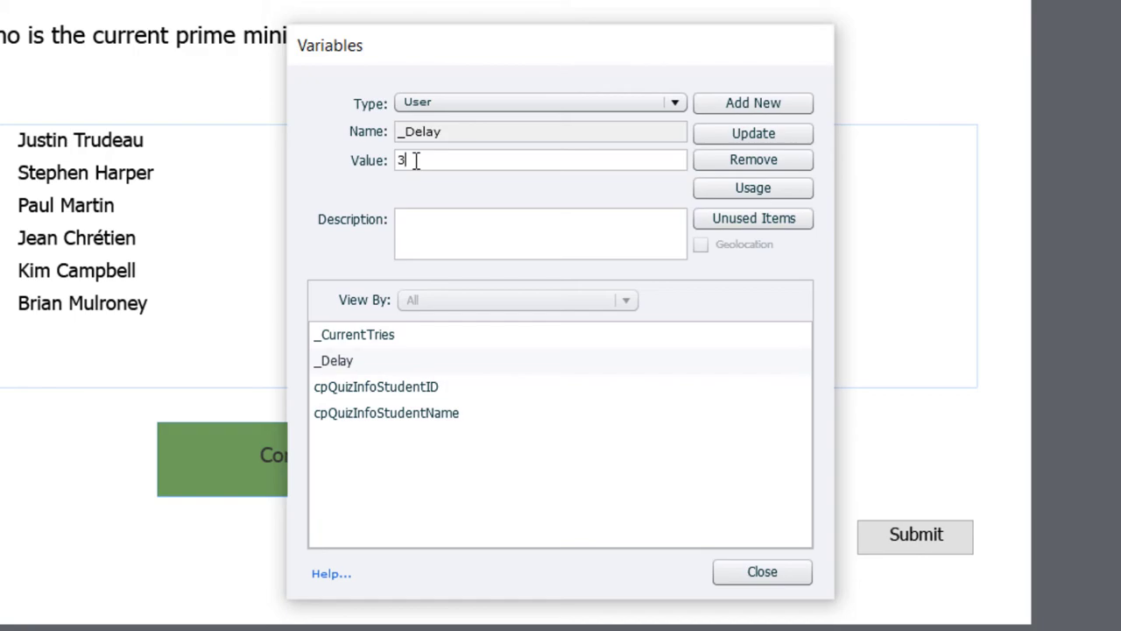
left_click_drag(416, 160, 371, 168)
type("5")
left_click(763, 140)
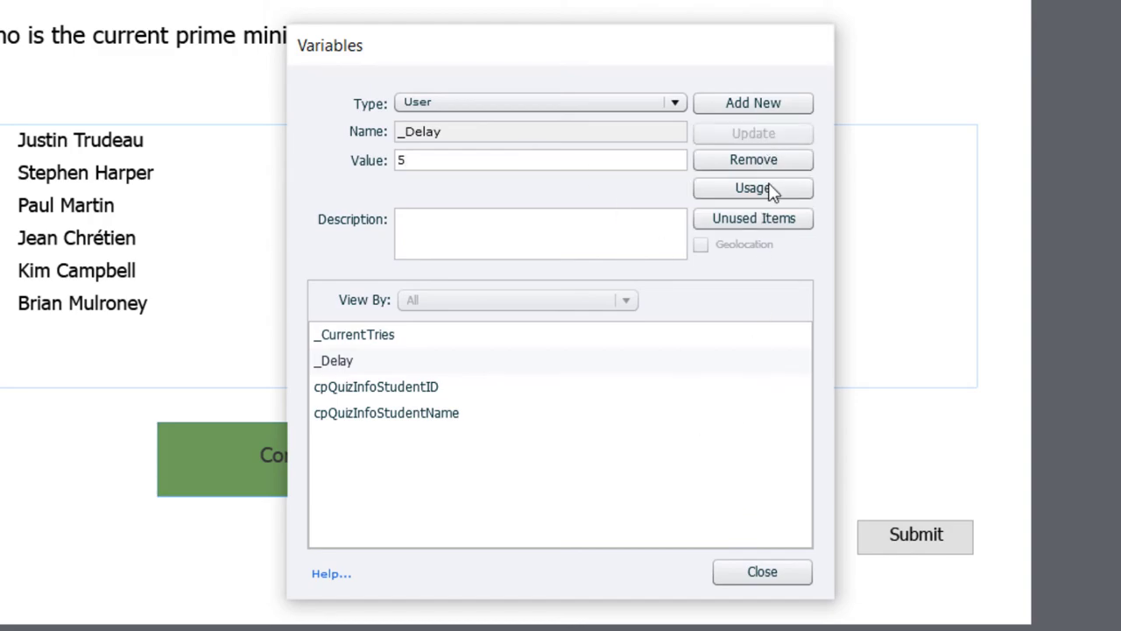
left_click(775, 574)
- Preview the quiz in a browser and submit Brian Mulroney, then Kim Campbell, as wrong answers
left_click(501, 33)
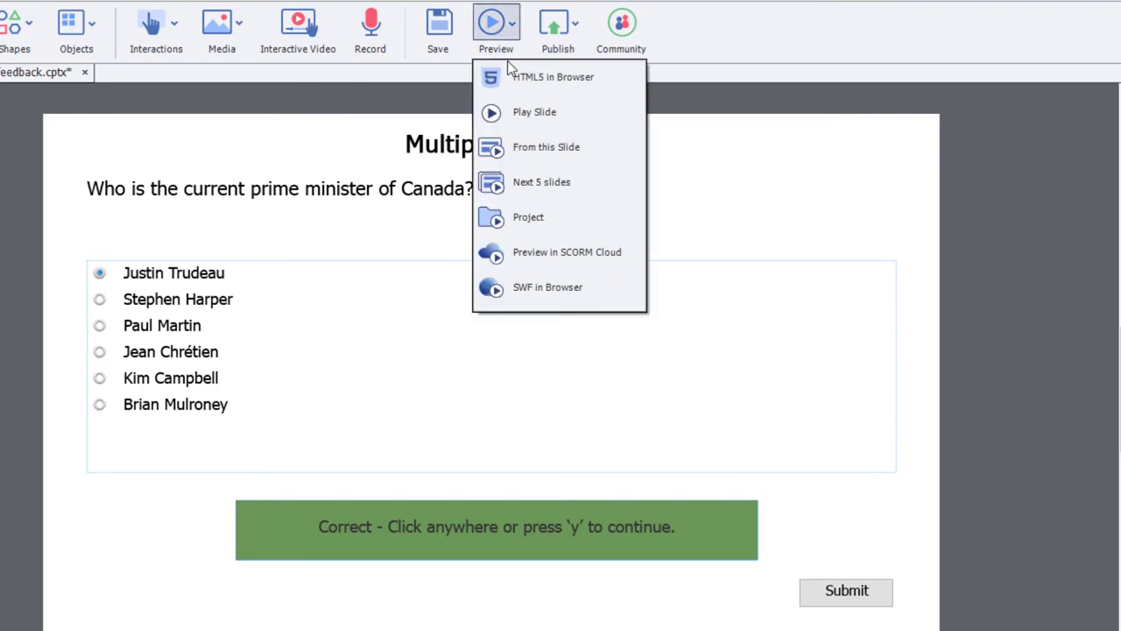
left_click(511, 81)
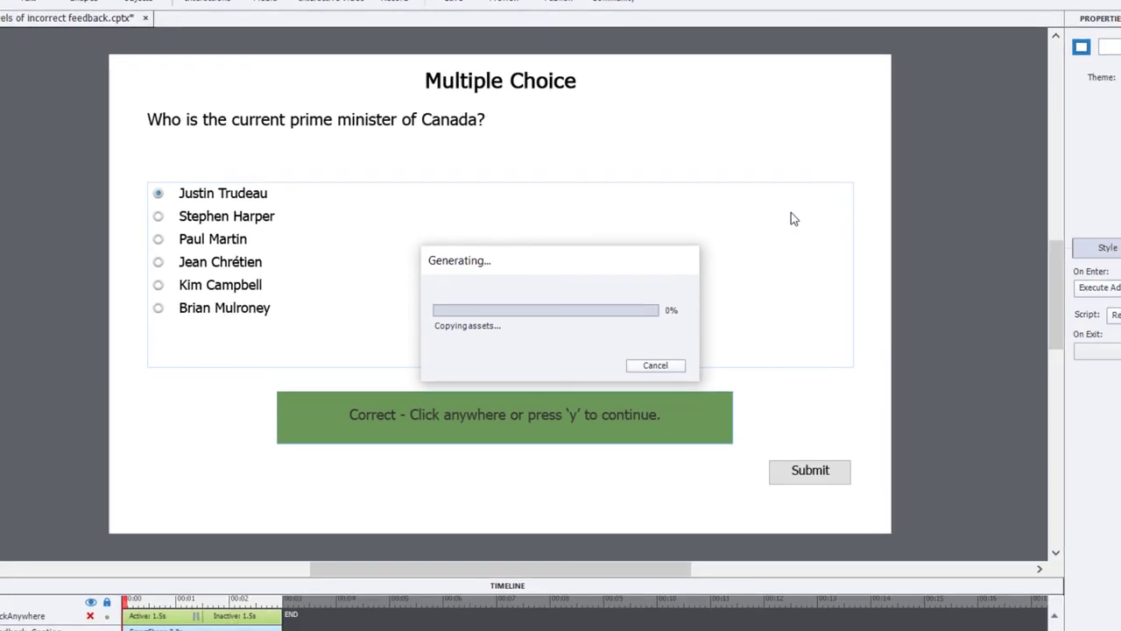
left_click(412, 331)
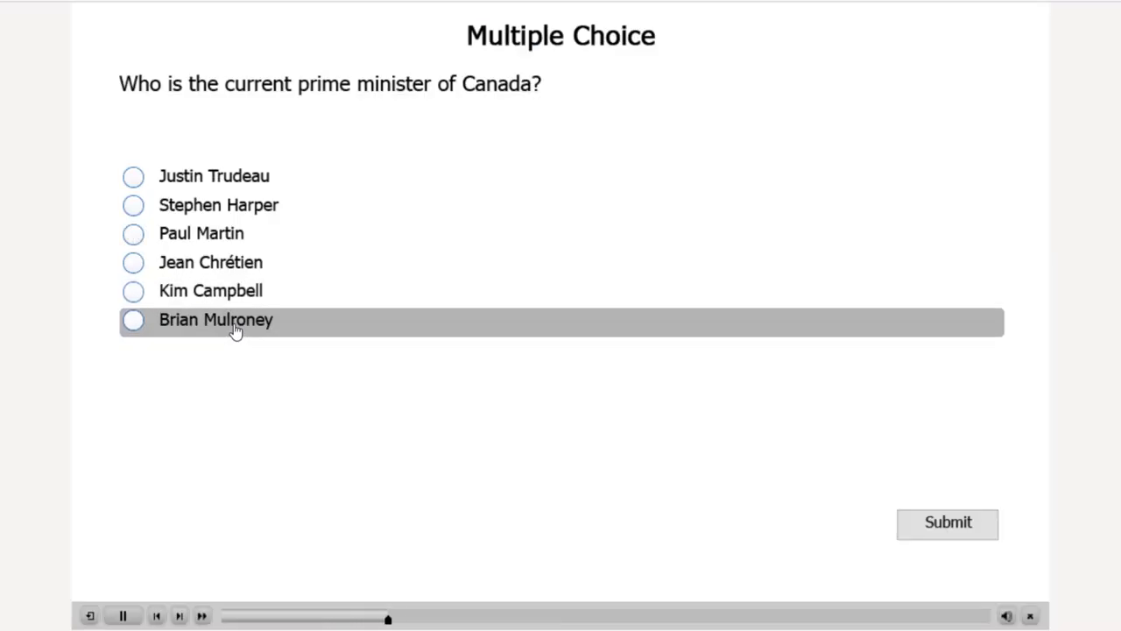
left_click(924, 523)
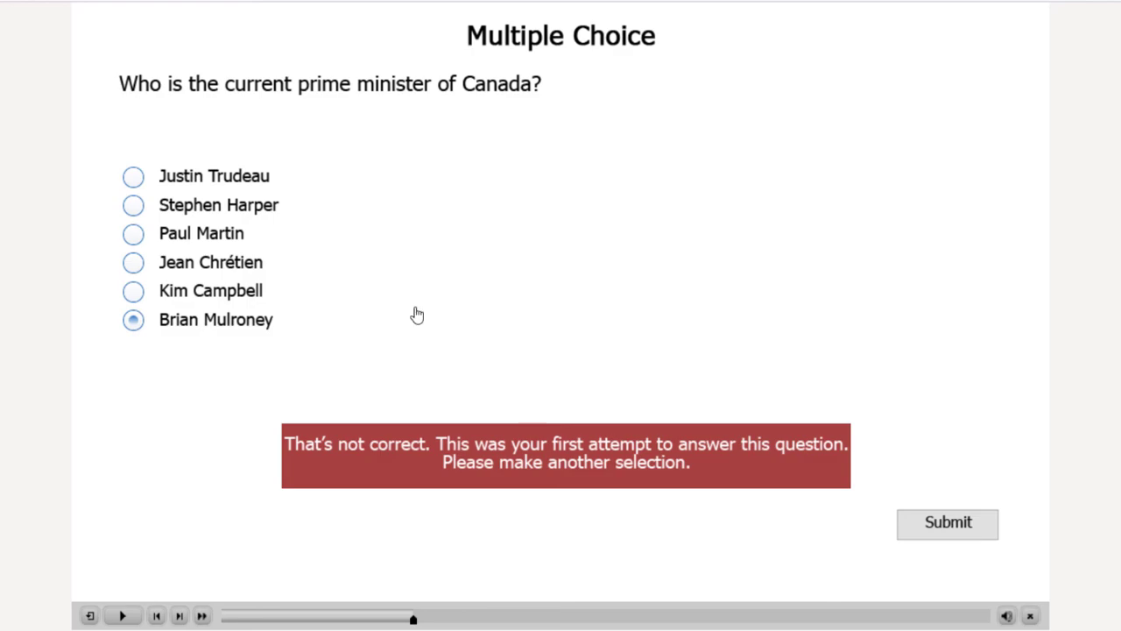
left_click(274, 295)
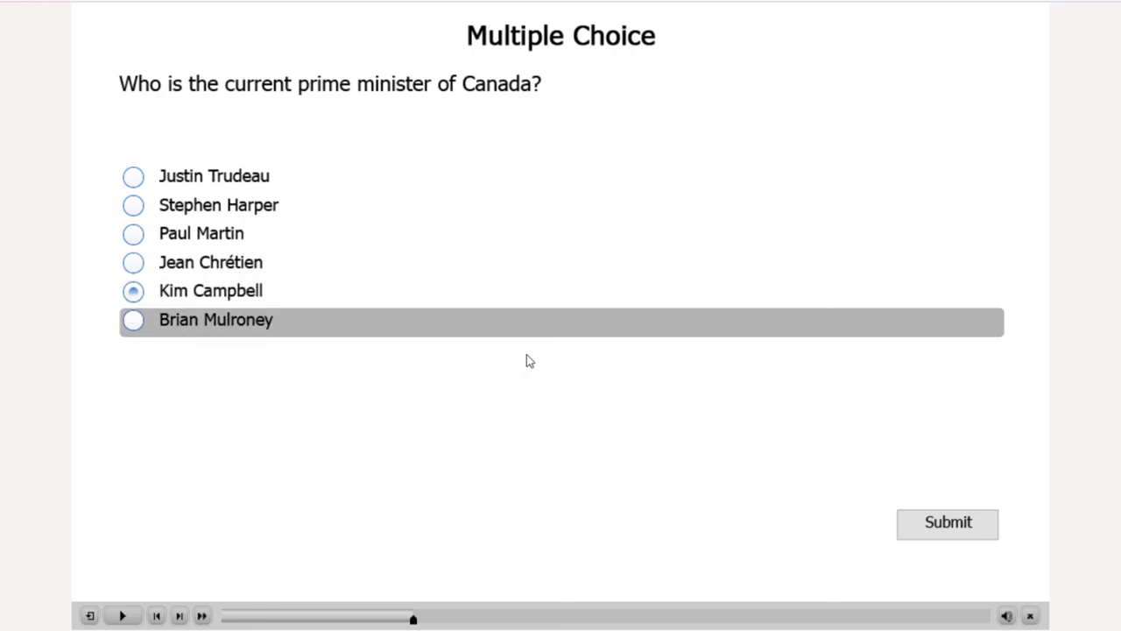
left_click(943, 536)
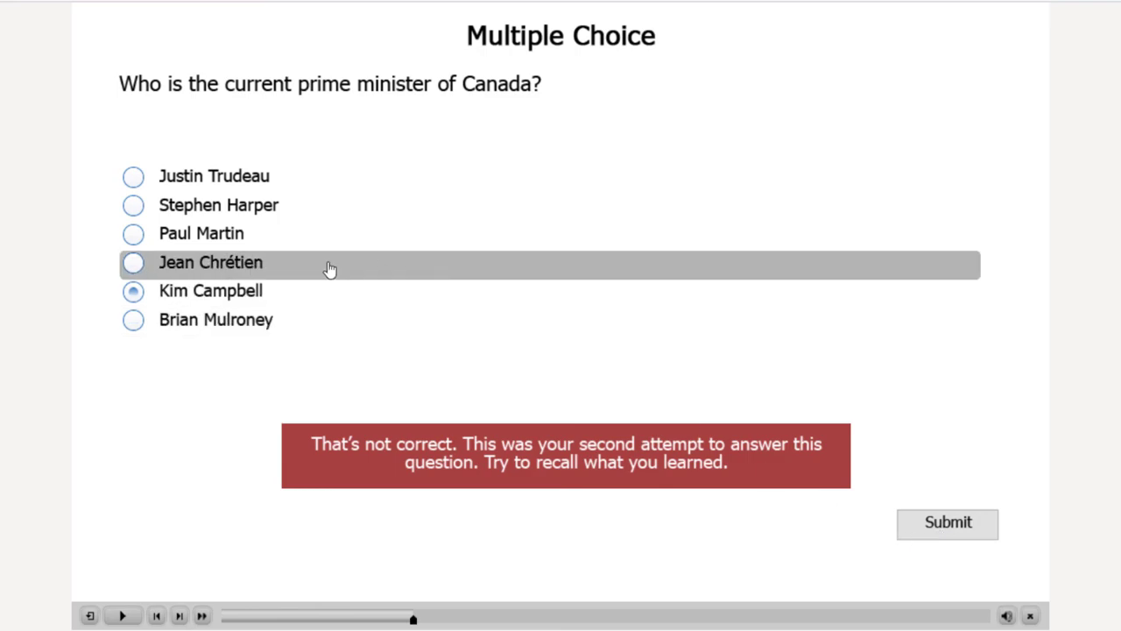
- Submit Jean Chrétien, Paul Martin and Stephen Harper to reach the fifth-attempt feedback message
left_click(330, 269)
left_click(955, 532)
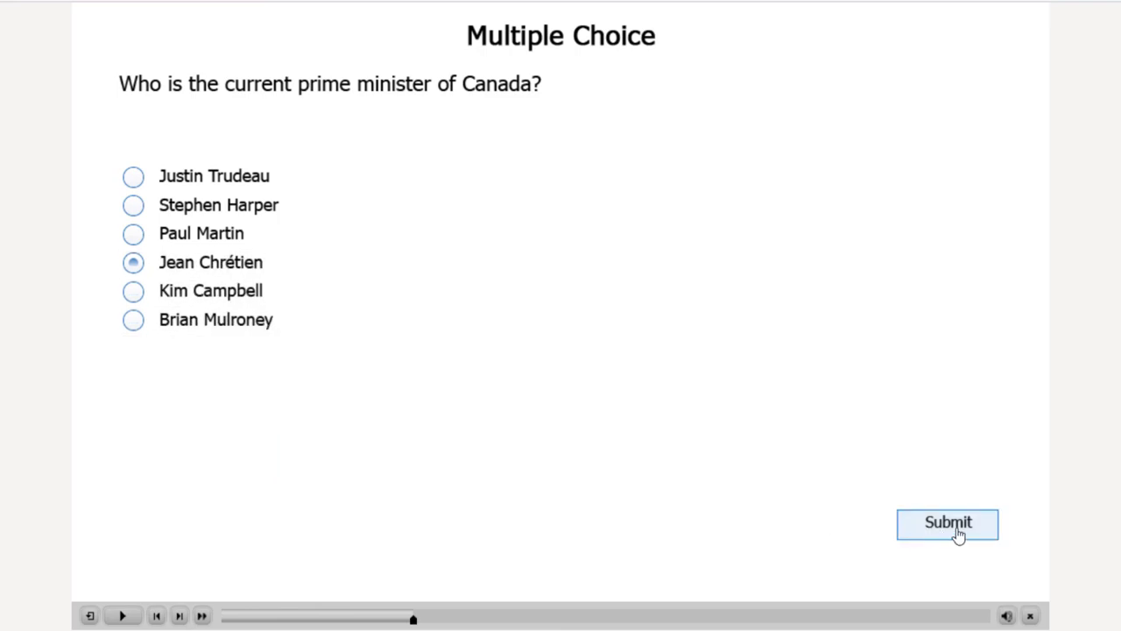
left_click(222, 242)
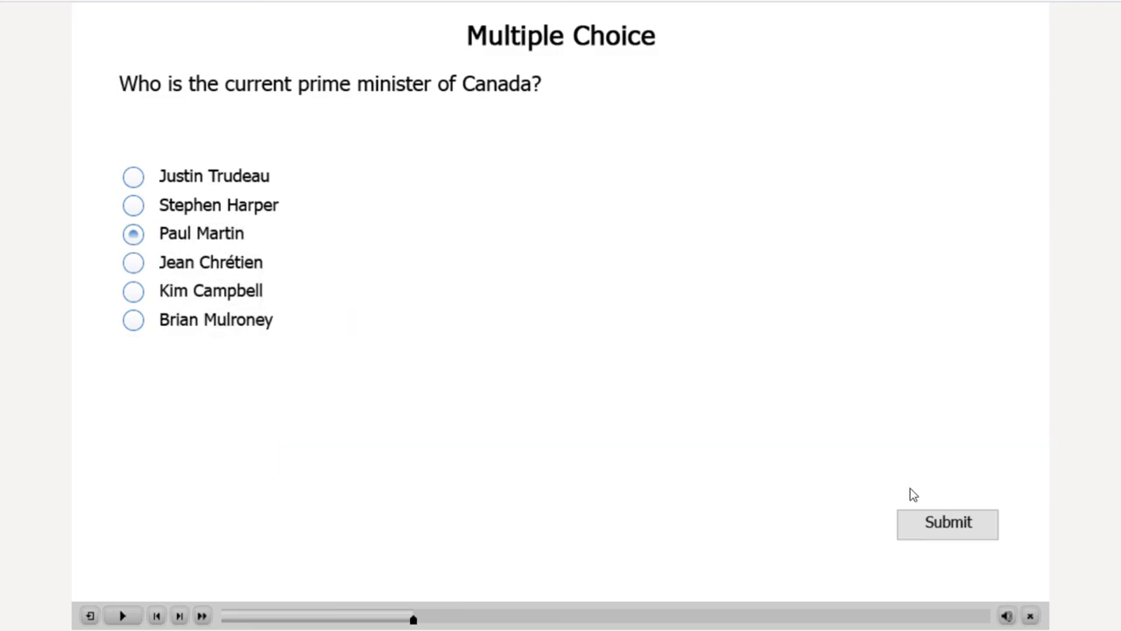
left_click(939, 530)
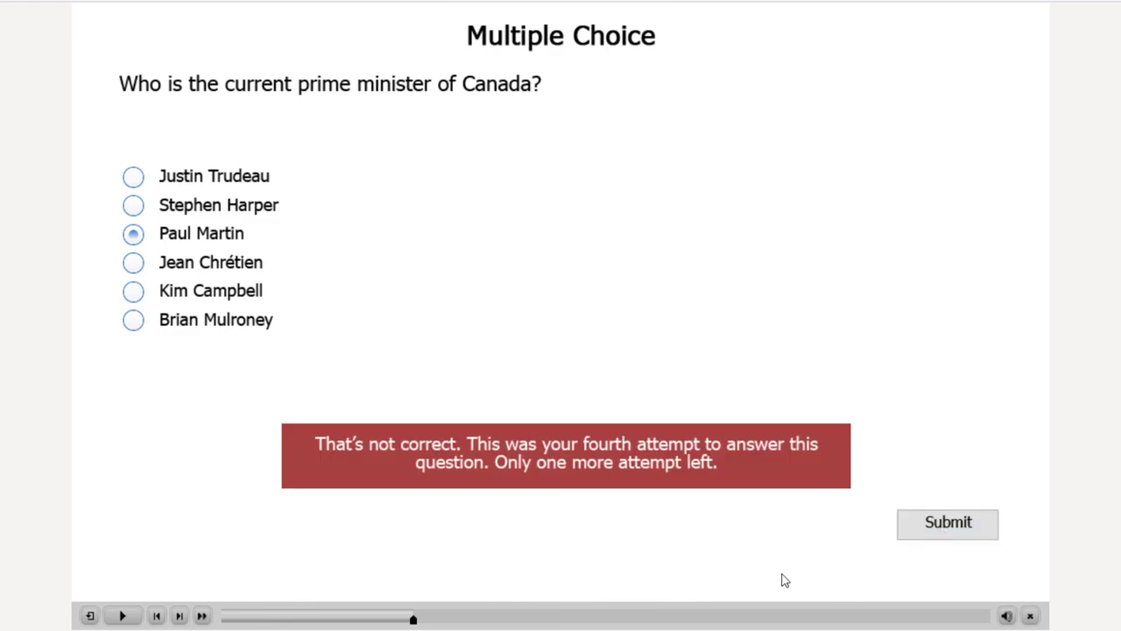
left_click(244, 203)
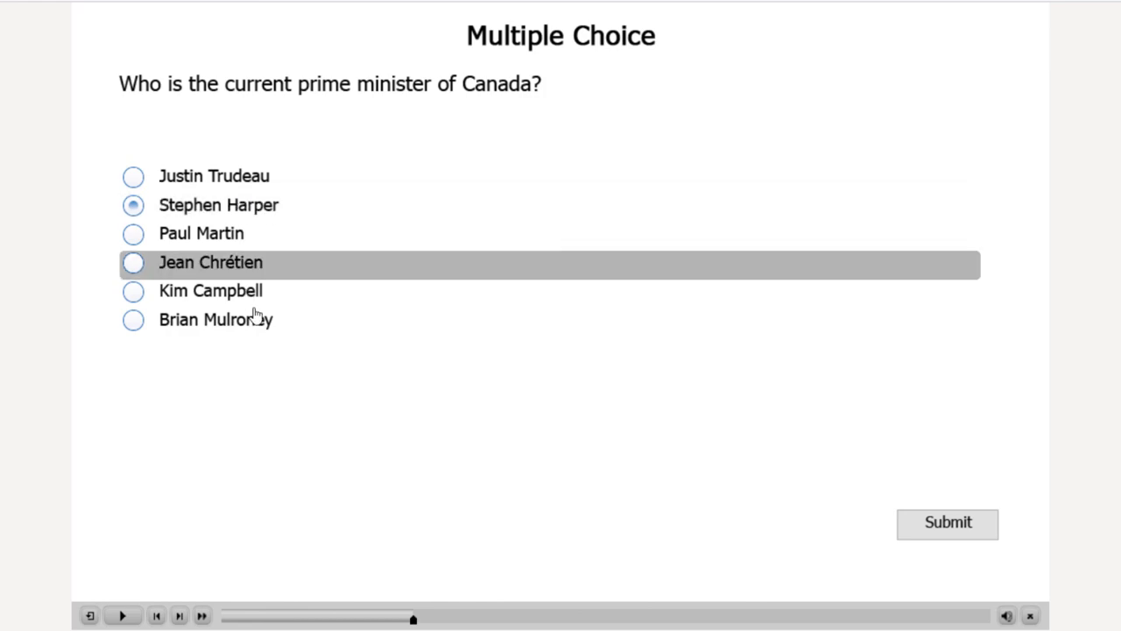
left_click(980, 532)
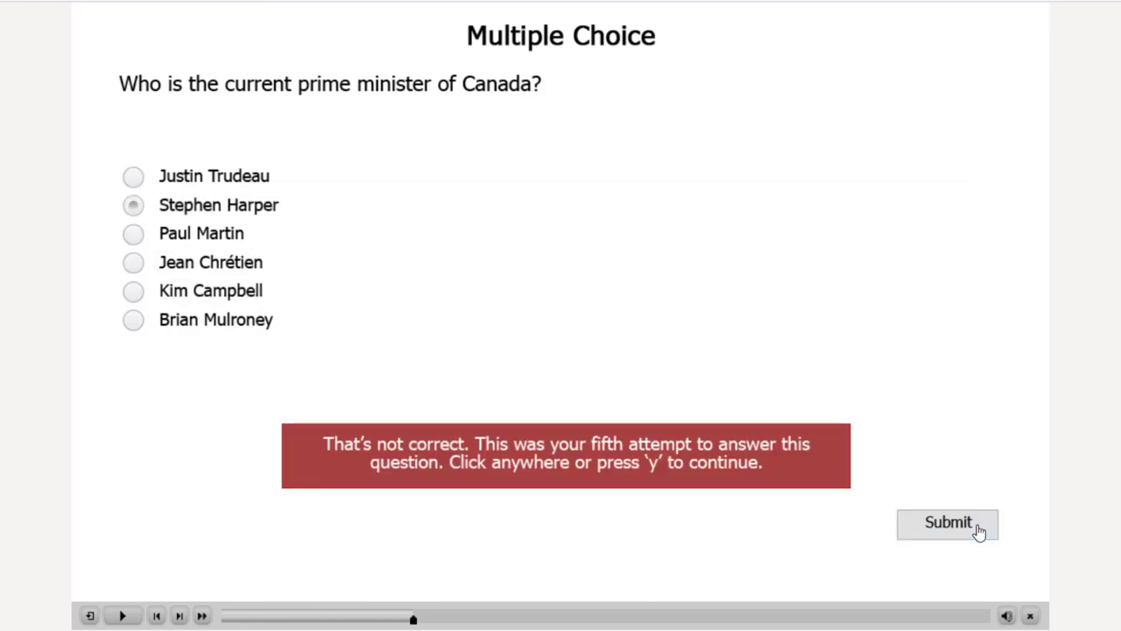